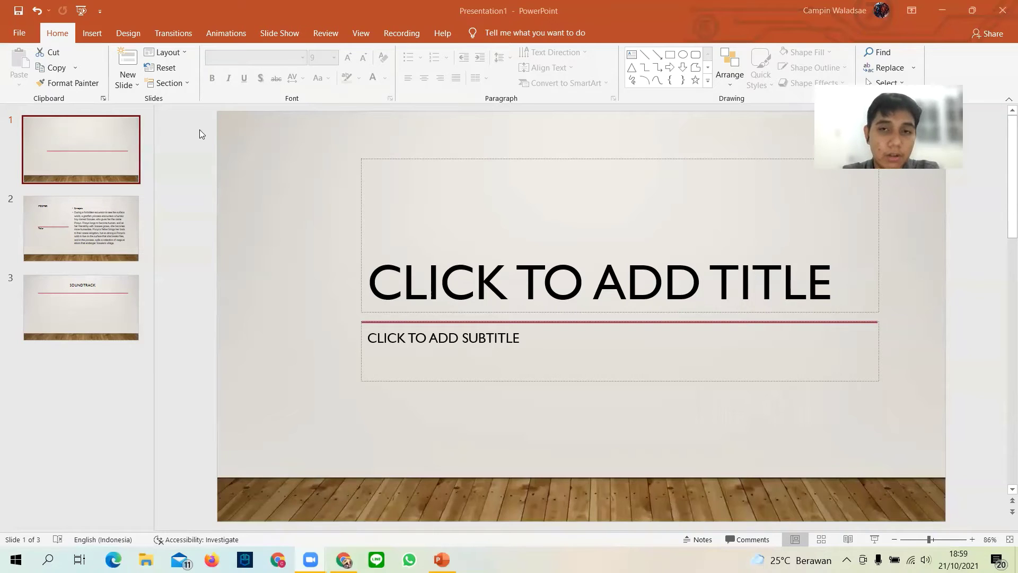
Step: Insert the Welcome sign picture (realsteelcenter_welcom-sign_black) from Documents > Movies onto the title slide
{"action": "left_click", "coordinate": [90, 29]}
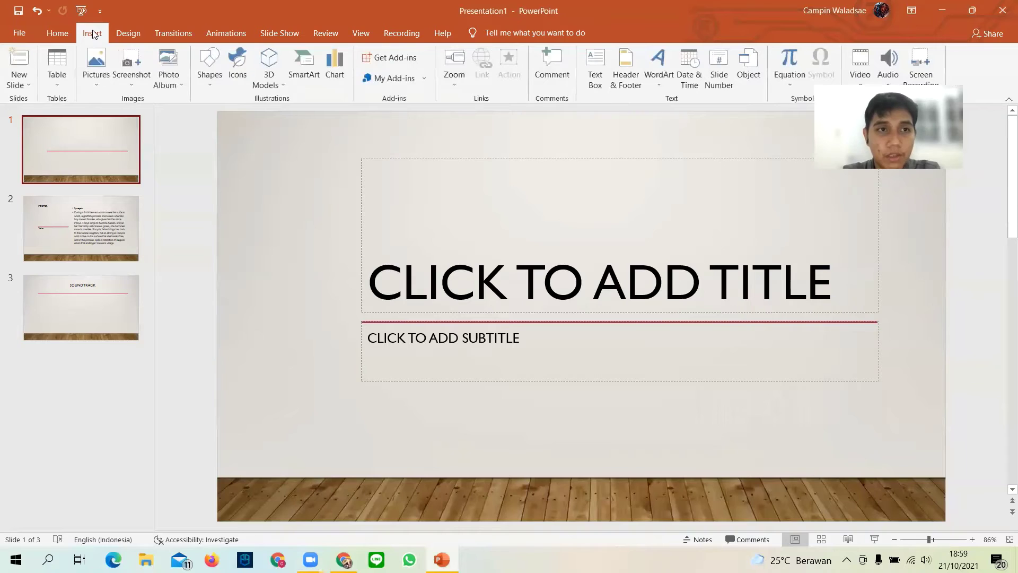
{"action": "left_click", "coordinate": [100, 88]}
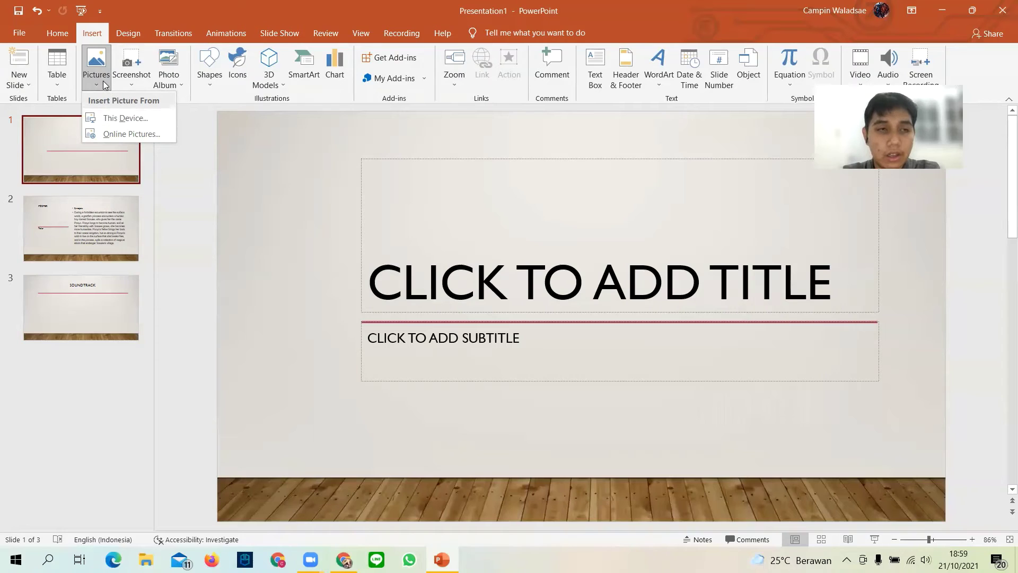
{"action": "left_click", "coordinate": [102, 82]}
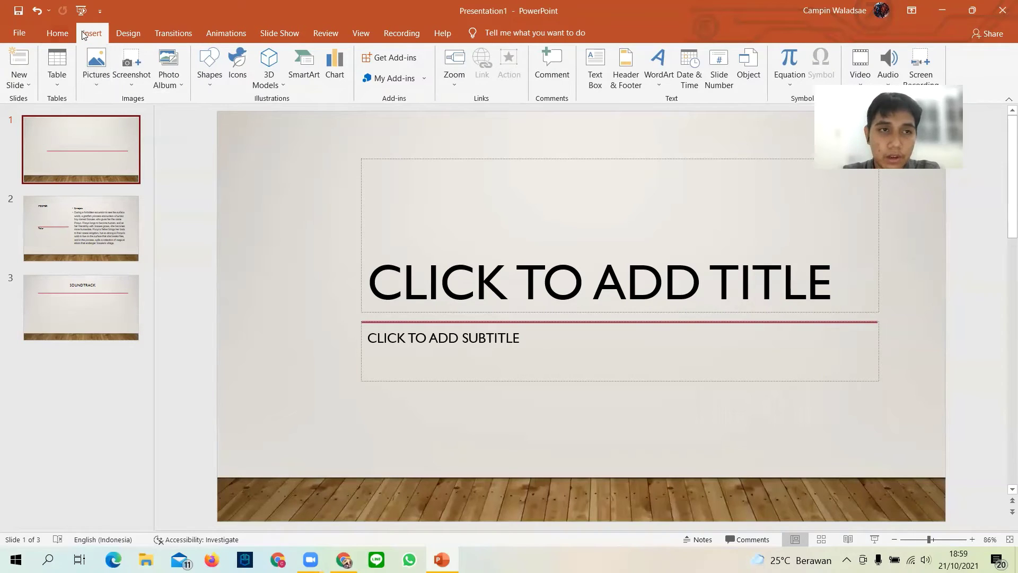
{"action": "left_click", "coordinate": [95, 88]}
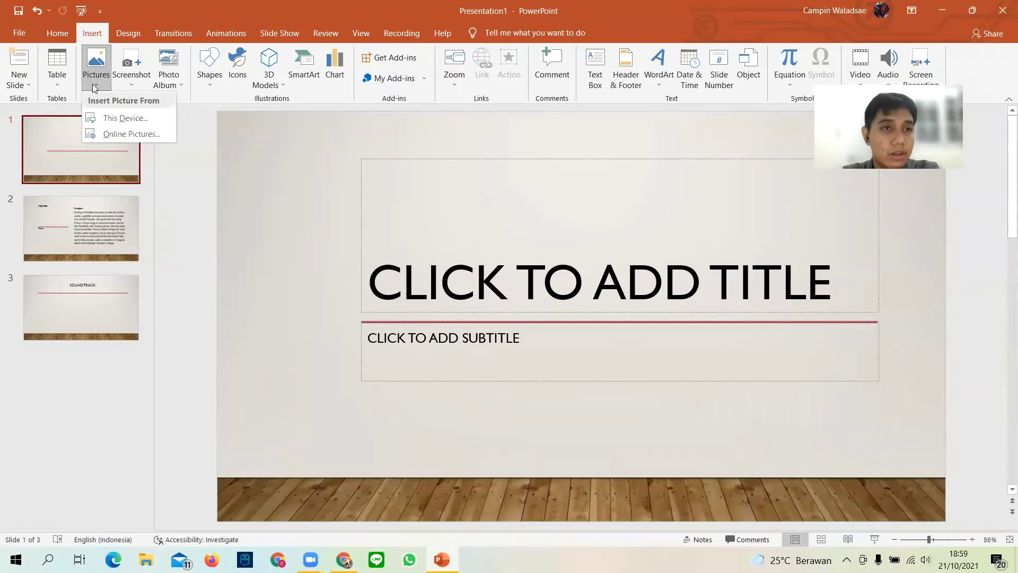
{"action": "left_click", "coordinate": [104, 120]}
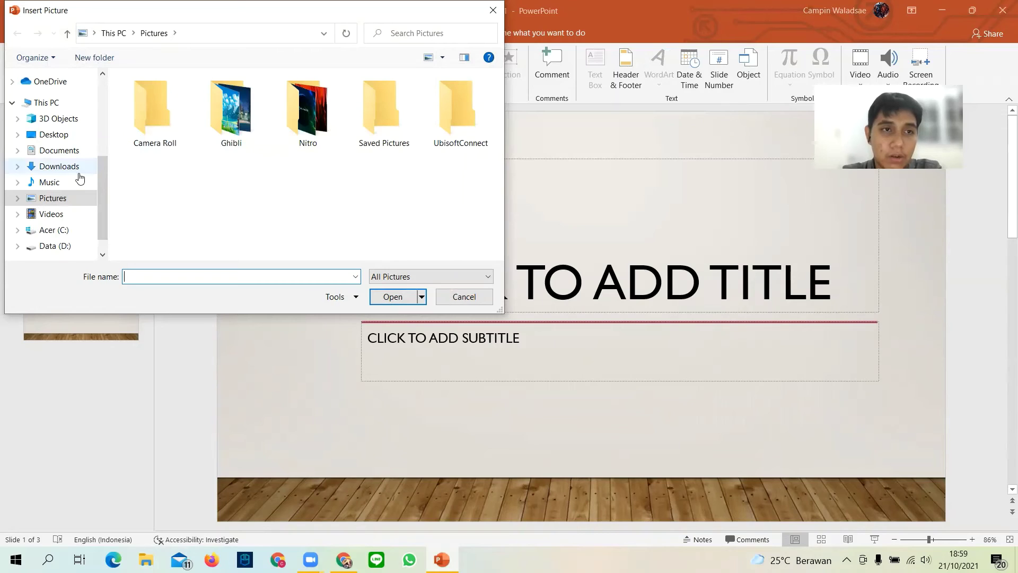
{"action": "scroll", "coordinate": [80, 176], "scroll_direction": "up", "scroll_amount": 1}
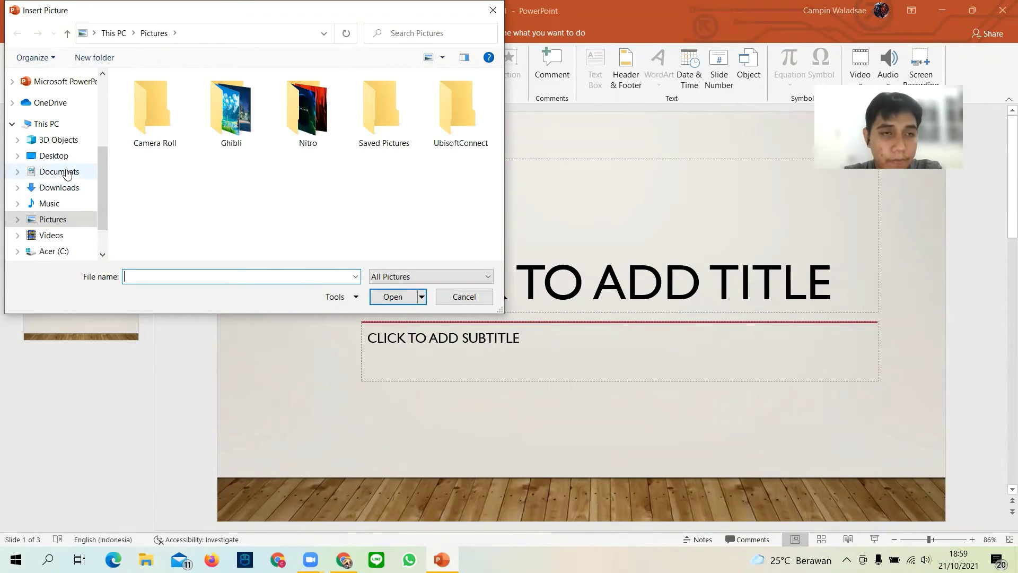
{"action": "left_click", "coordinate": [63, 172]}
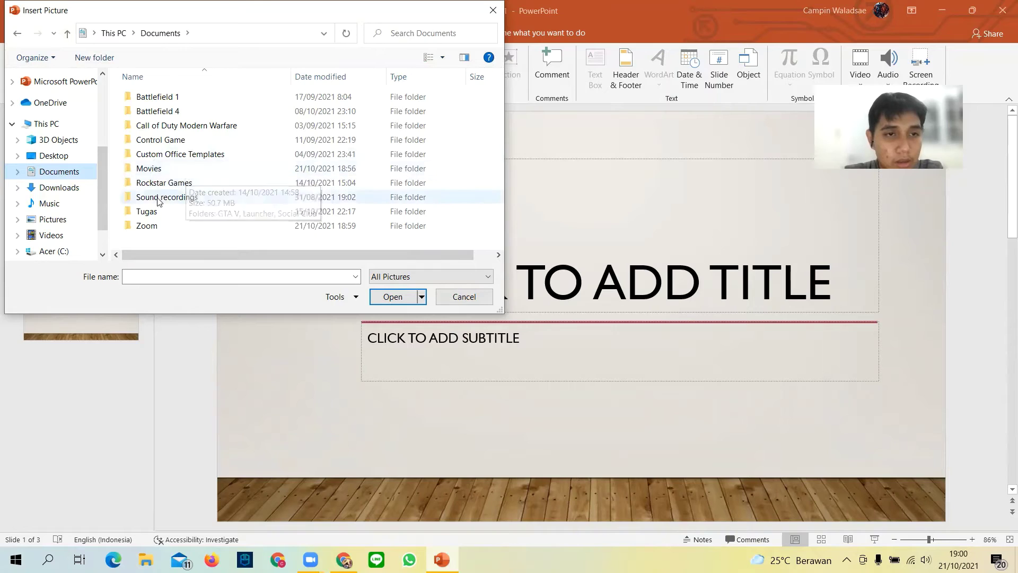
{"action": "double_click", "coordinate": [173, 172]}
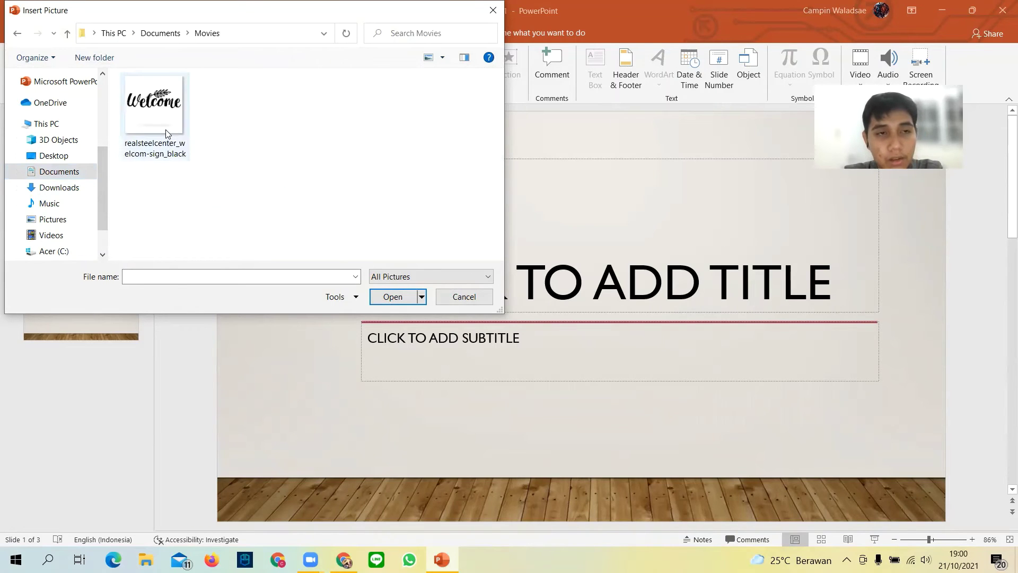
{"action": "left_click", "coordinate": [166, 132]}
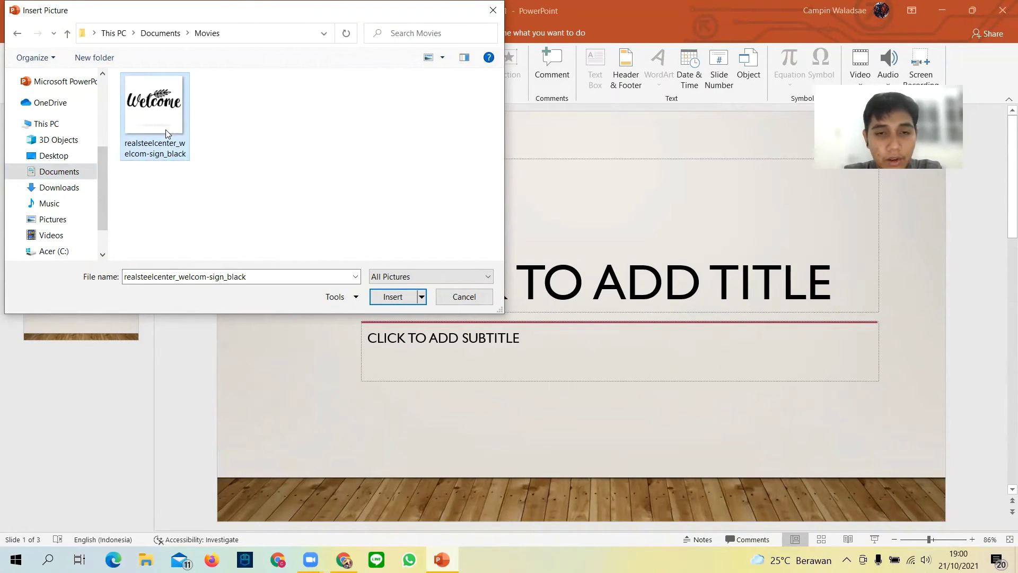
{"action": "left_click", "coordinate": [393, 296]}
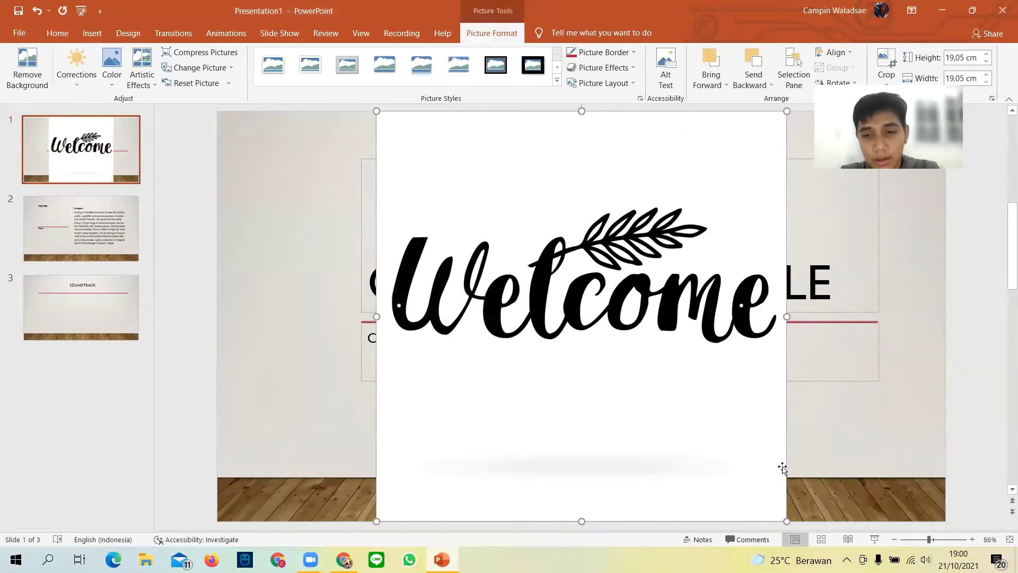
Step: Reshape the Welcome picture into a 23,99 × 10,3 cm banner over the title, then show slide 2
{"action": "left_click_drag", "start_coordinate": [788, 521], "coordinate": [590, 280]}
{"action": "left_click_drag", "start_coordinate": [469, 207], "coordinate": [455, 251]}
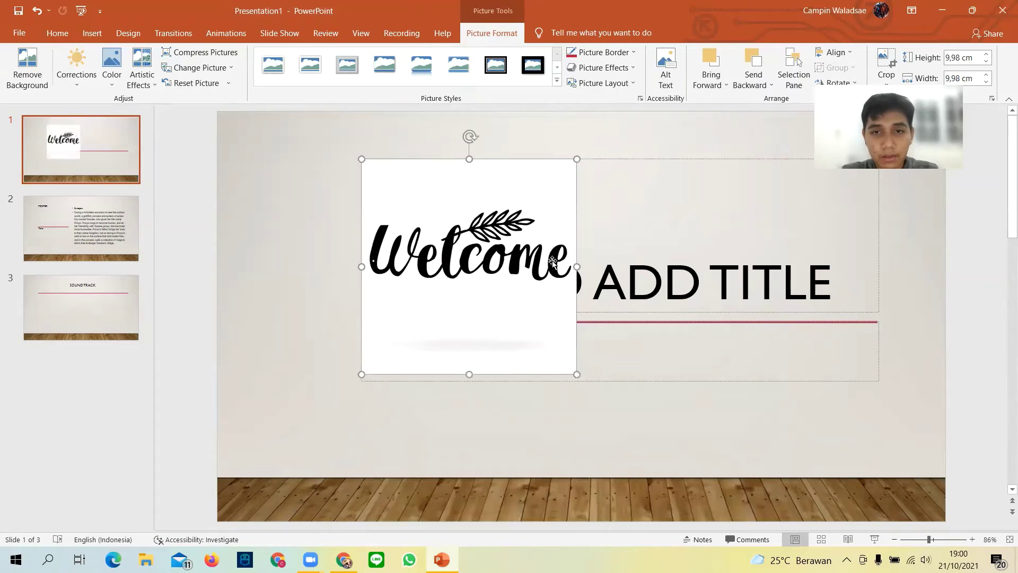
{"action": "left_click_drag", "start_coordinate": [577, 267], "coordinate": [878, 267]}
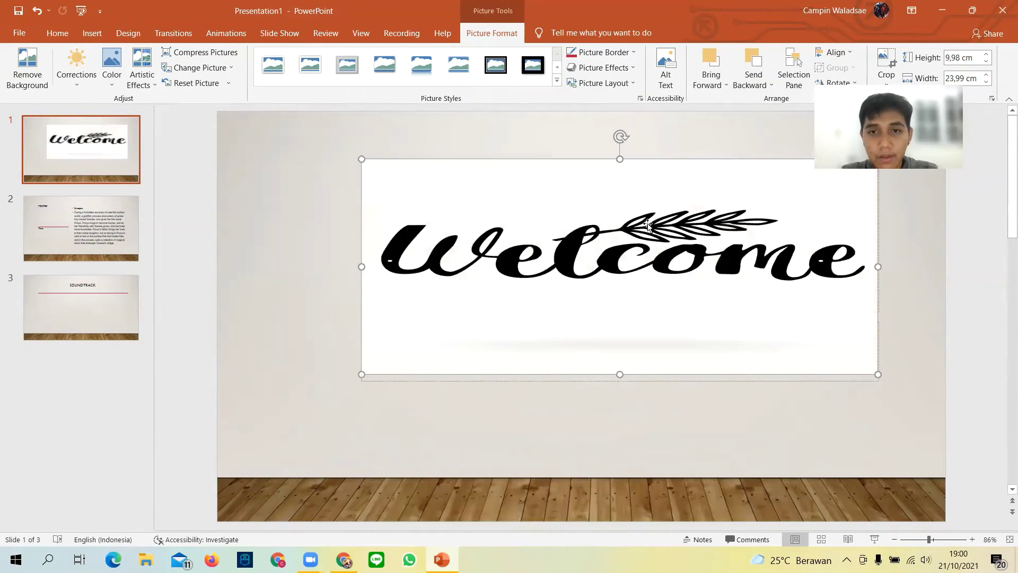
{"action": "left_click_drag", "start_coordinate": [620, 374], "coordinate": [620, 381]}
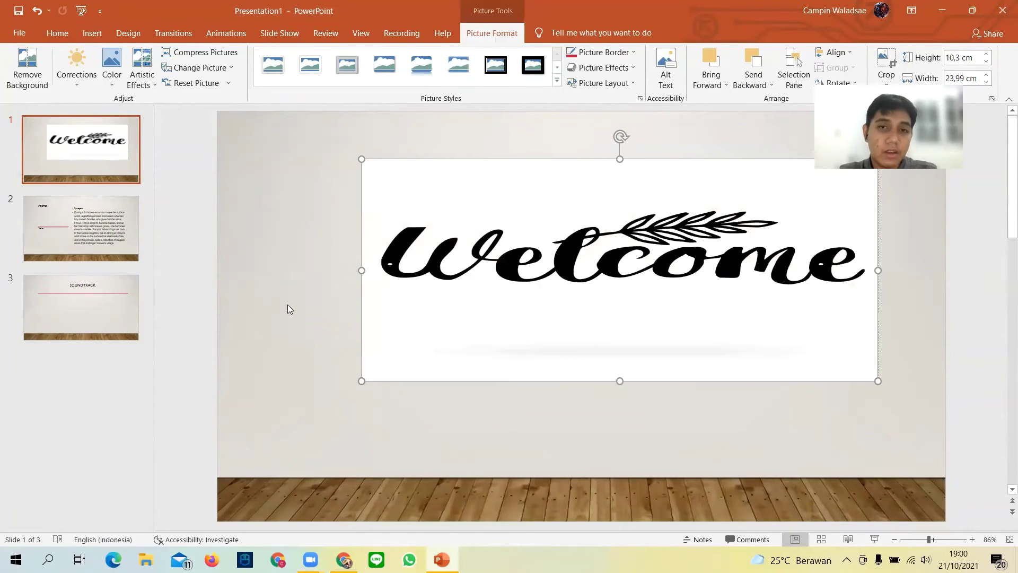
{"action": "left_click", "coordinate": [111, 243]}
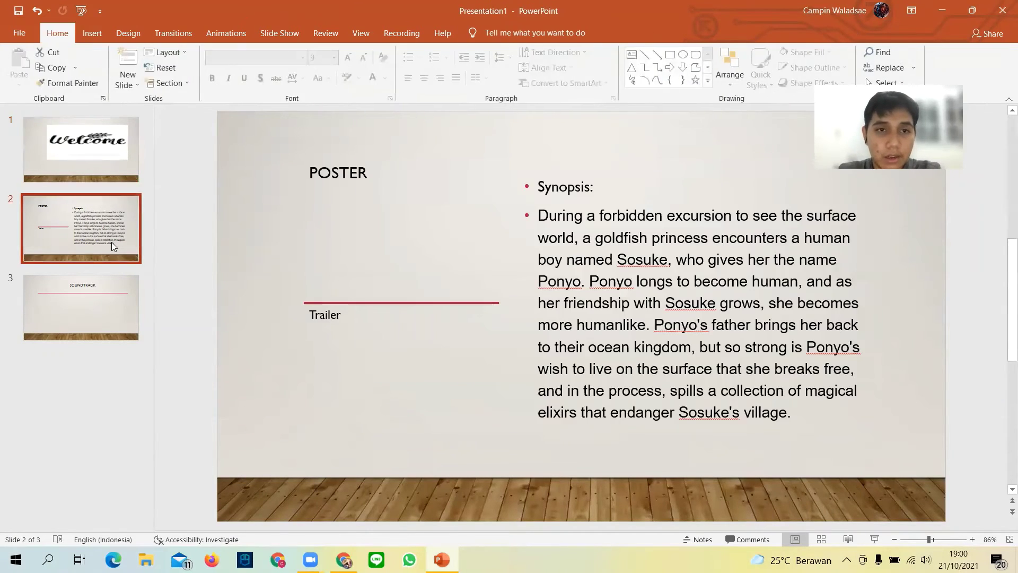
Step: Open the Online Videos dialog for the empty placeholder under Trailer
{"action": "left_click", "coordinate": [324, 362]}
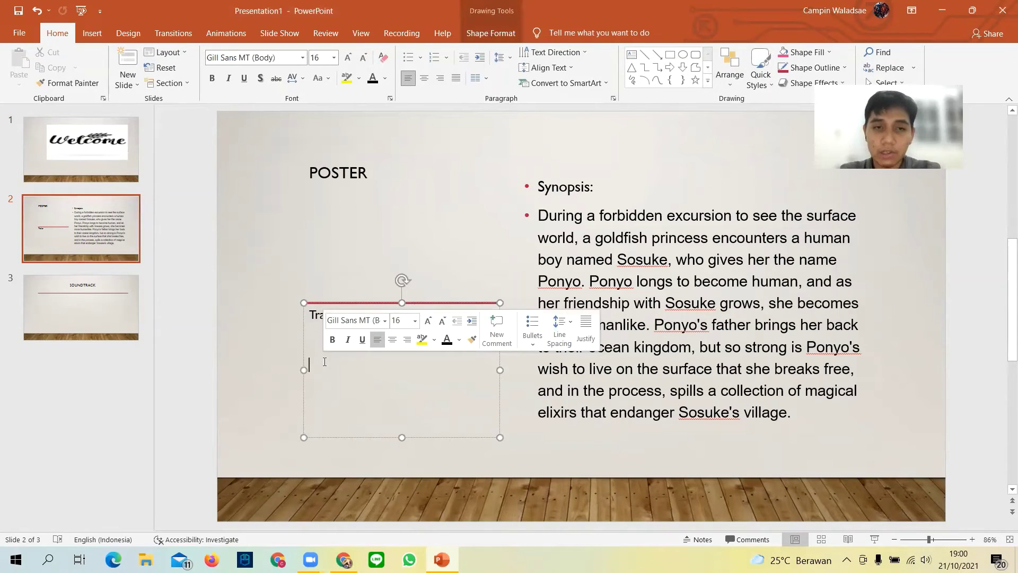
{"action": "left_click", "coordinate": [99, 33]}
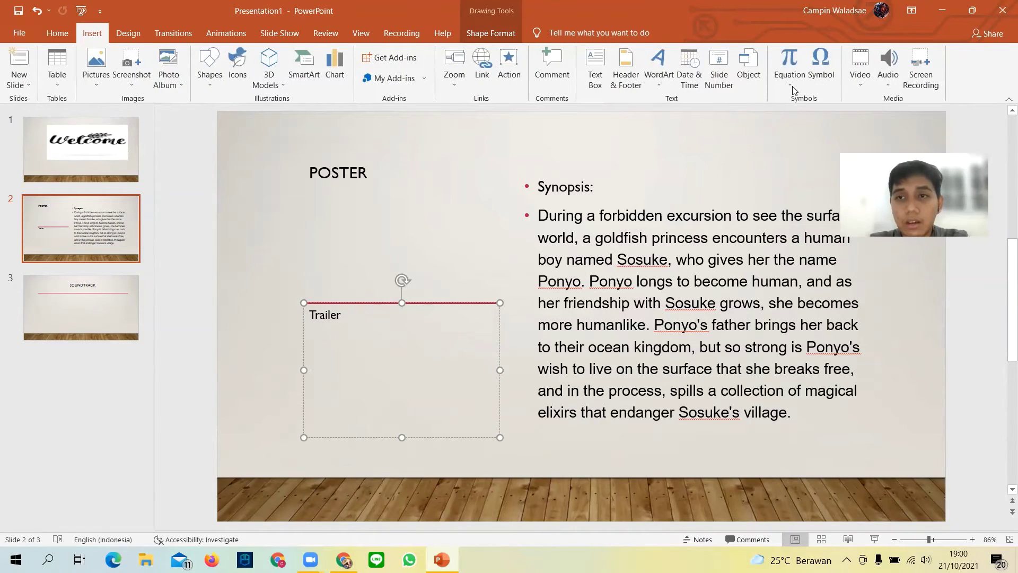
{"action": "left_click", "coordinate": [865, 88]}
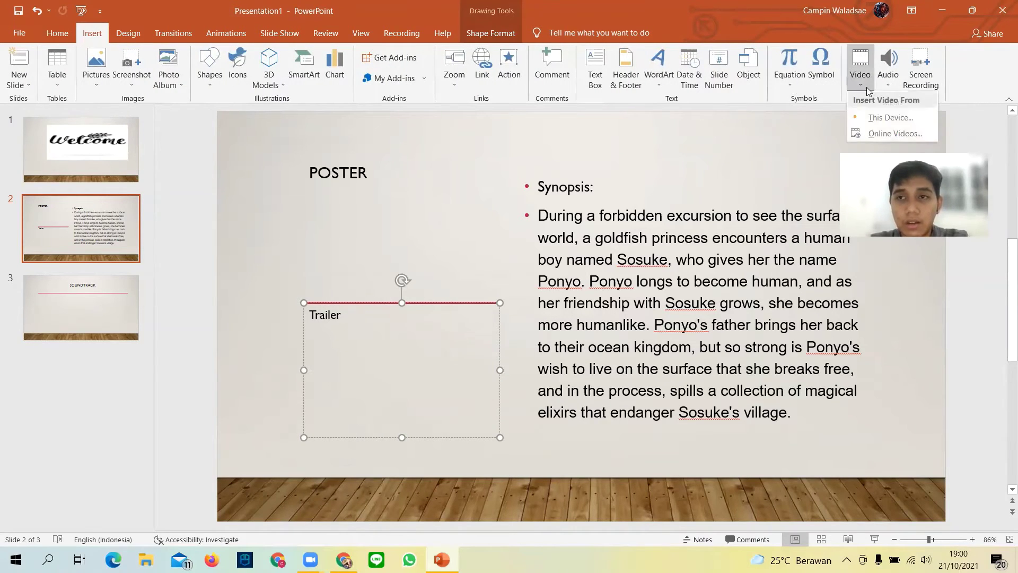
{"action": "left_click", "coordinate": [870, 137]}
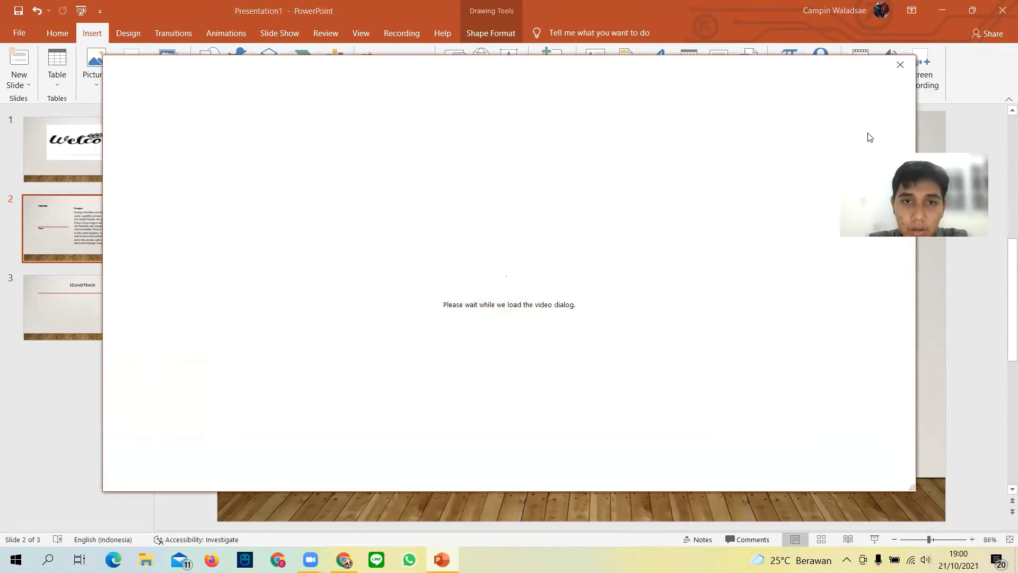
Step: Copy the Ponyo trailer's YouTube address from Chrome and return to PowerPoint
{"action": "mouse_move", "coordinate": [344, 559]}
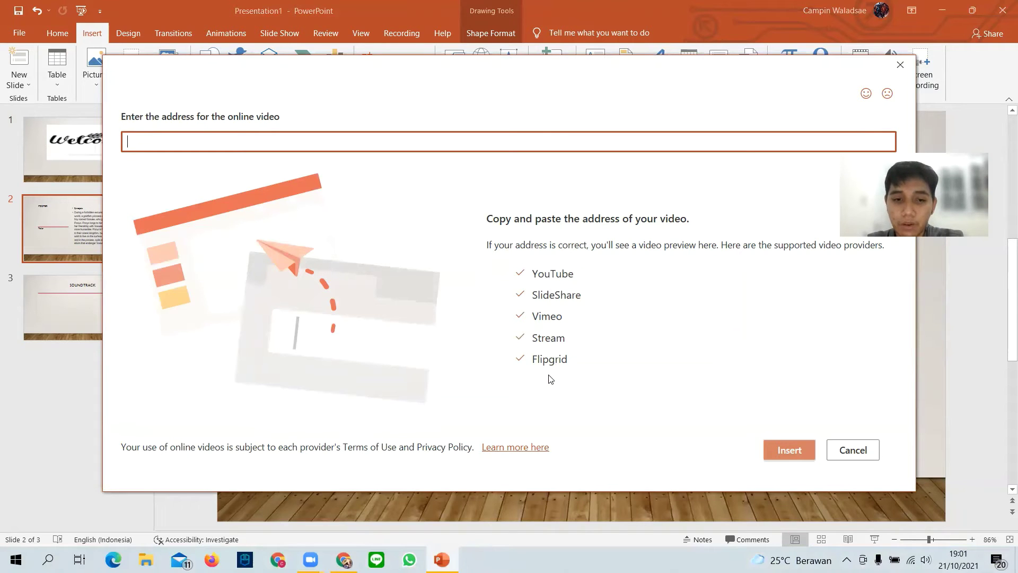
{"action": "left_click", "coordinate": [344, 560]}
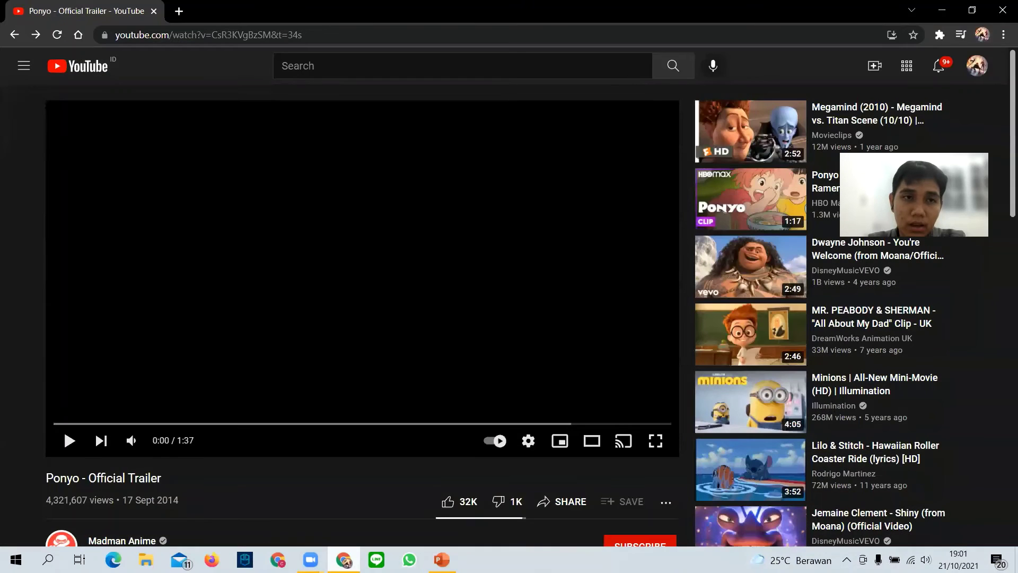
{"action": "left_click", "coordinate": [471, 39]}
{"action": "key", "text": "ctrl+c"}
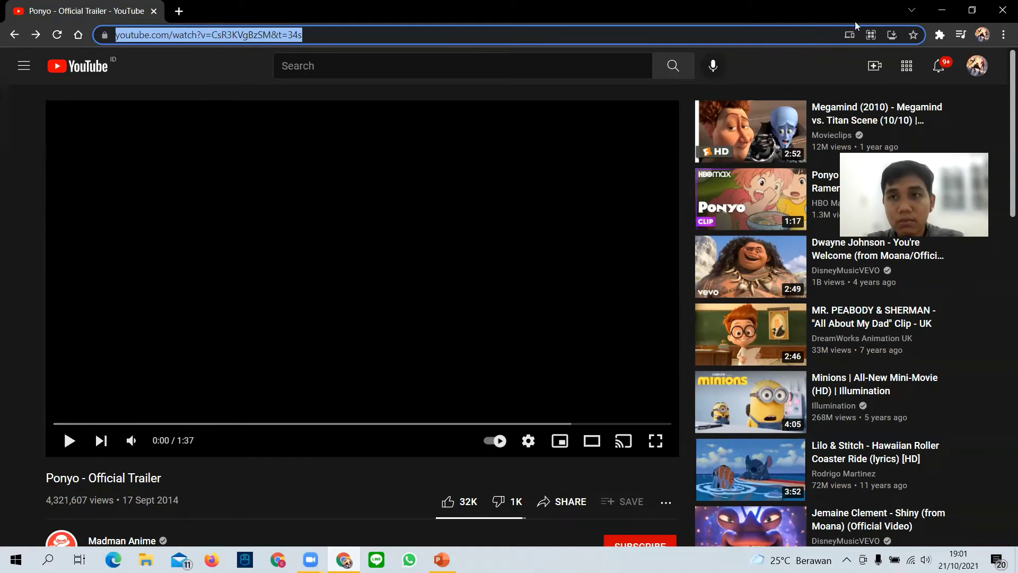
{"action": "left_click", "coordinate": [941, 10]}
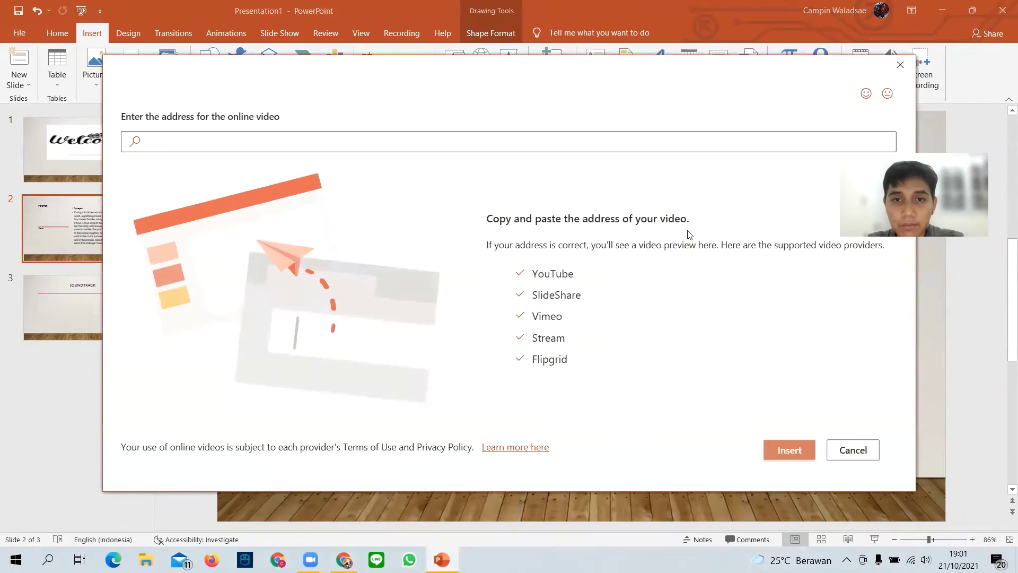
Step: Paste the Ponyo trailer's YouTube URL into the address box and embed the video
{"action": "left_click", "coordinate": [678, 148]}
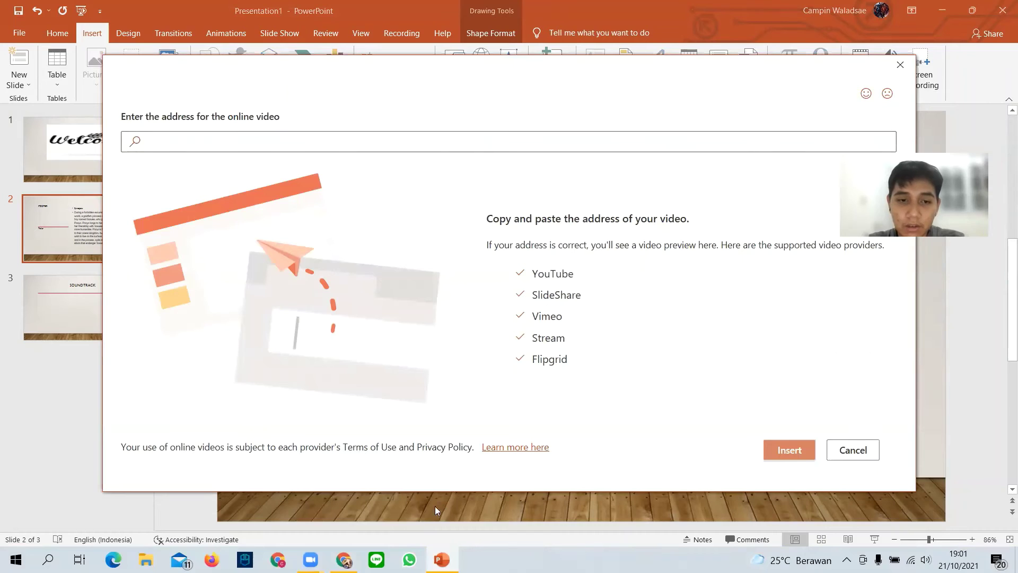
{"action": "left_click", "coordinate": [545, 144]}
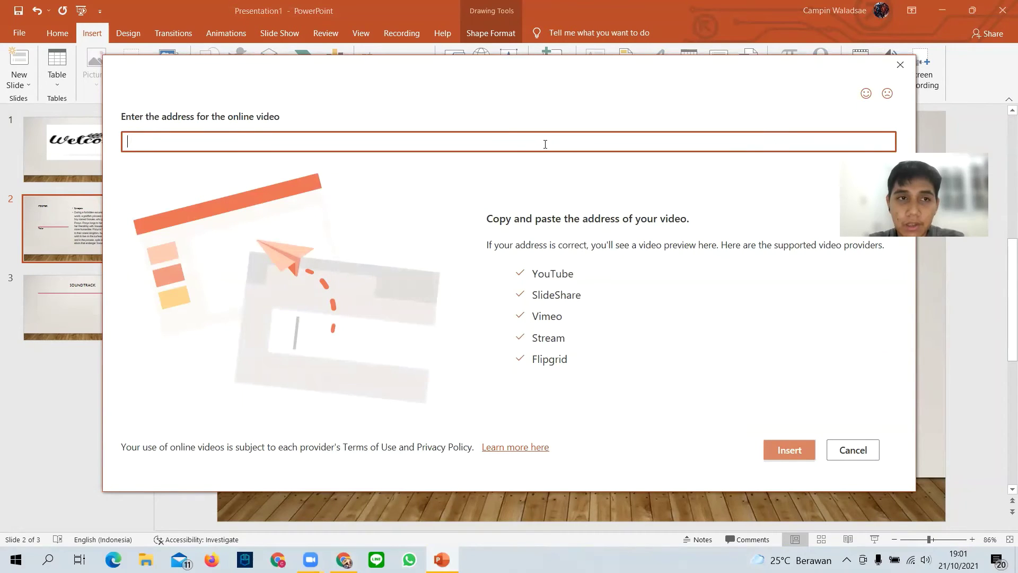
{"action": "key", "text": "ctrl+v"}
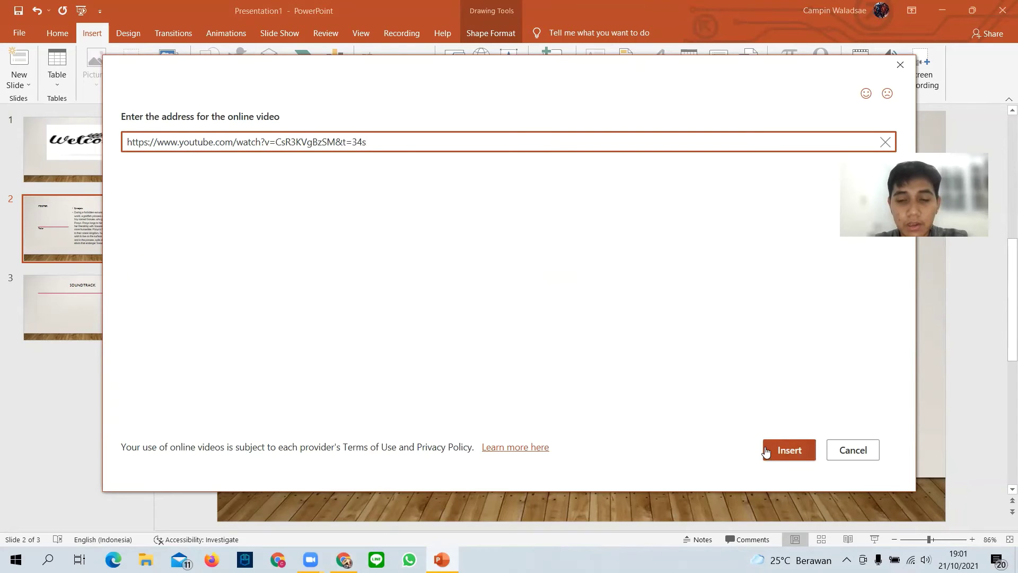
{"action": "left_click", "coordinate": [766, 452]}
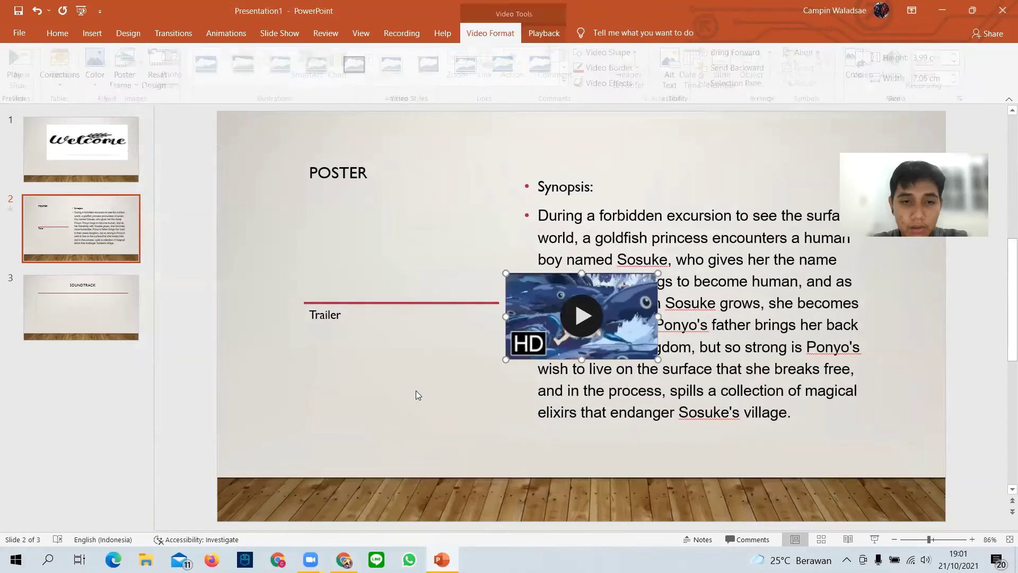
Step: Move the trailer video under the Trailer heading and enlarge it to 8,8 × 4,97 cm
{"action": "left_click_drag", "start_coordinate": [590, 287], "coordinate": [396, 338]}
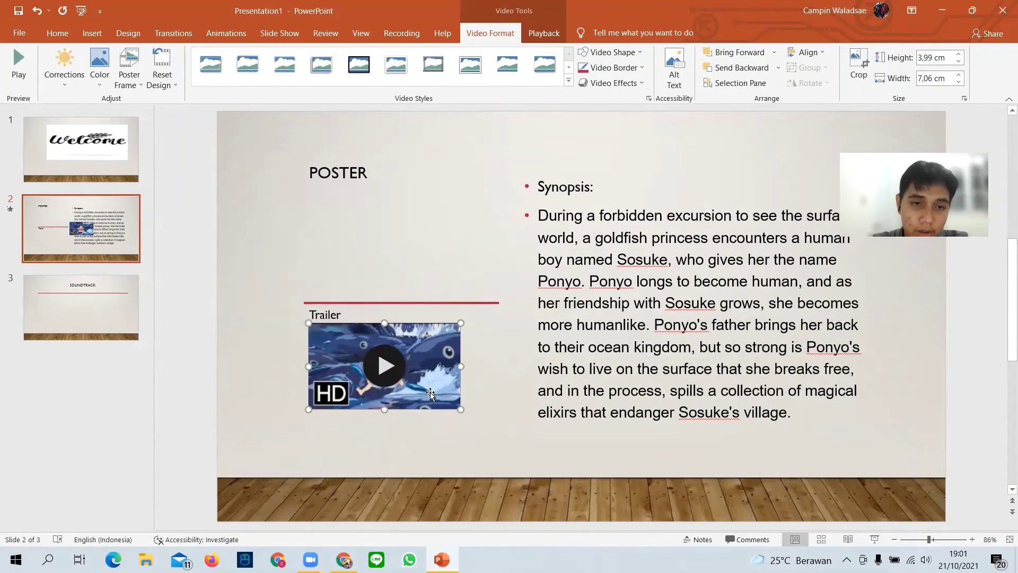
{"action": "left_click_drag", "start_coordinate": [461, 409], "coordinate": [491, 430]}
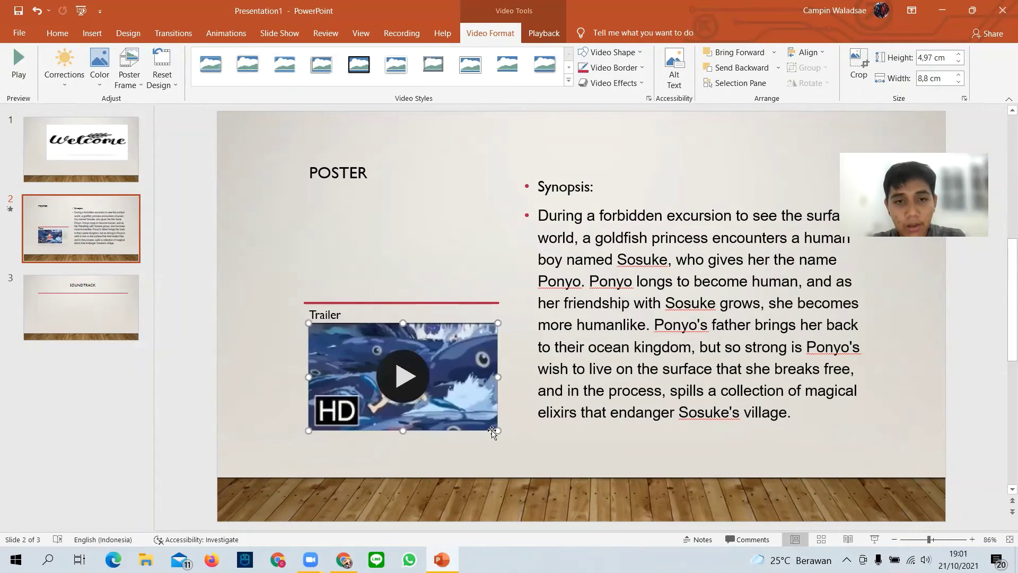
{"action": "left_click", "coordinate": [361, 212]}
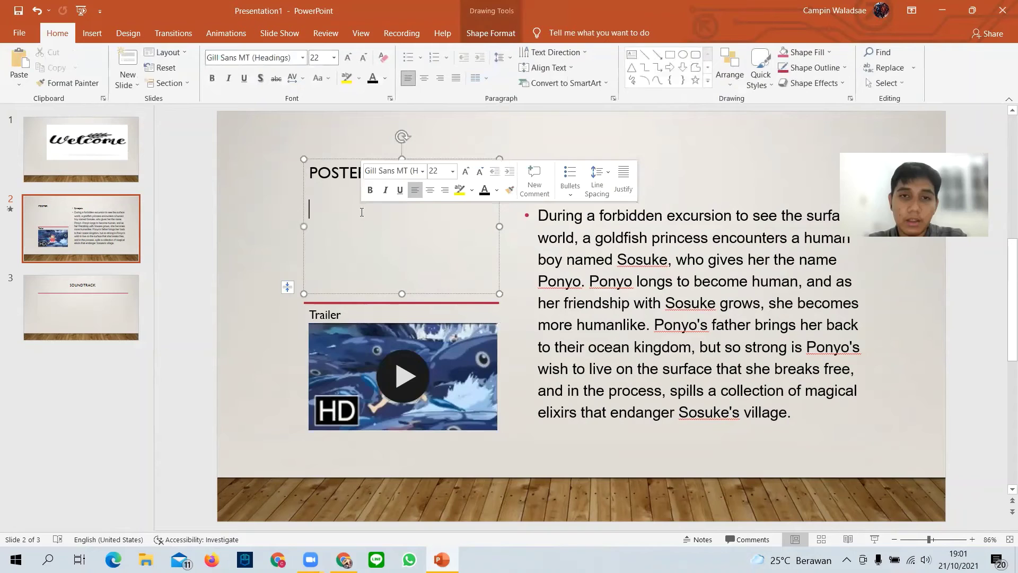
{"action": "left_click", "coordinate": [96, 33]}
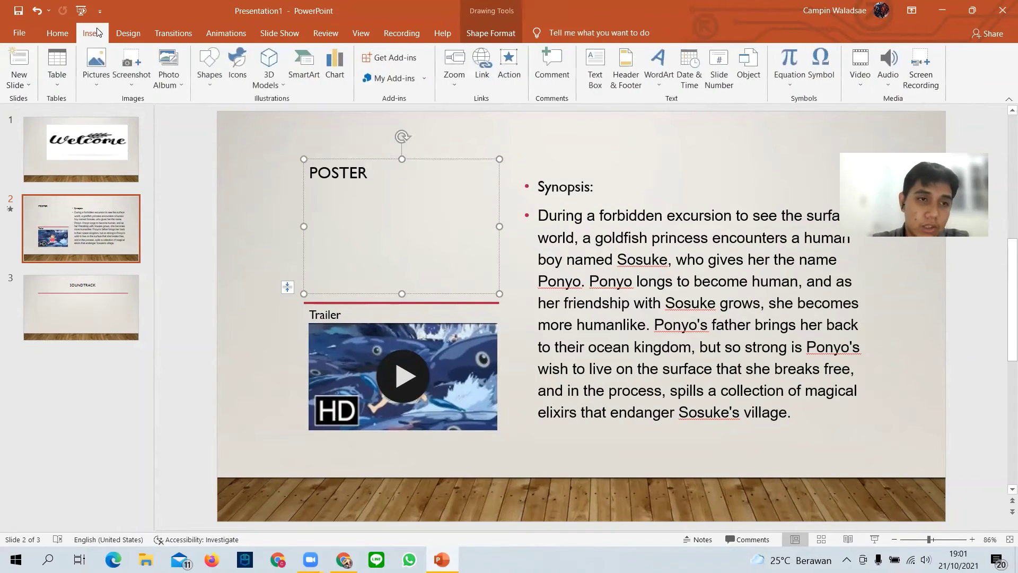
Step: Search Online Pictures for 'pon' and insert the blue Ponyo movie poster onto slide 2
{"action": "left_click", "coordinate": [104, 85]}
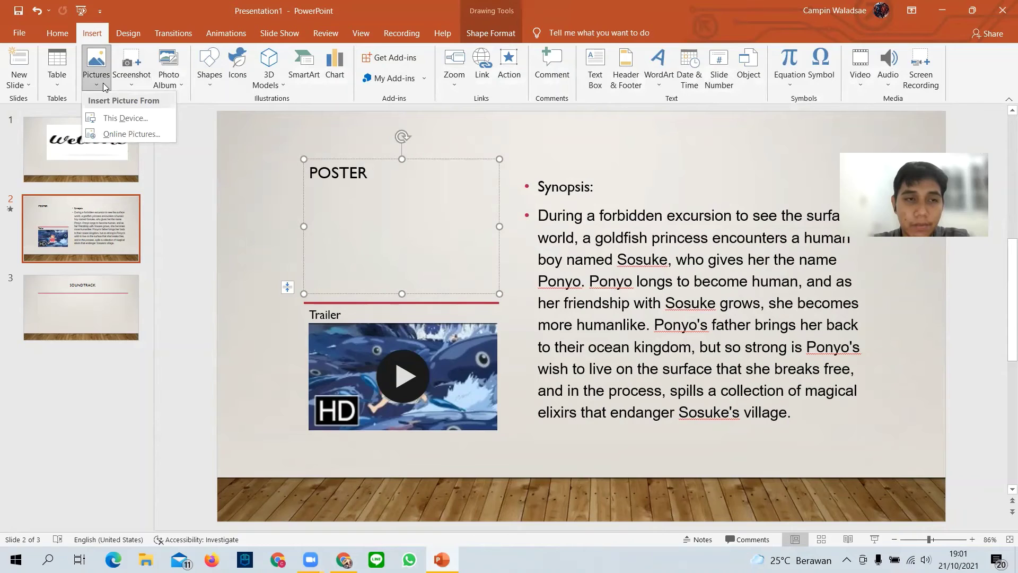
{"action": "left_click", "coordinate": [106, 133]}
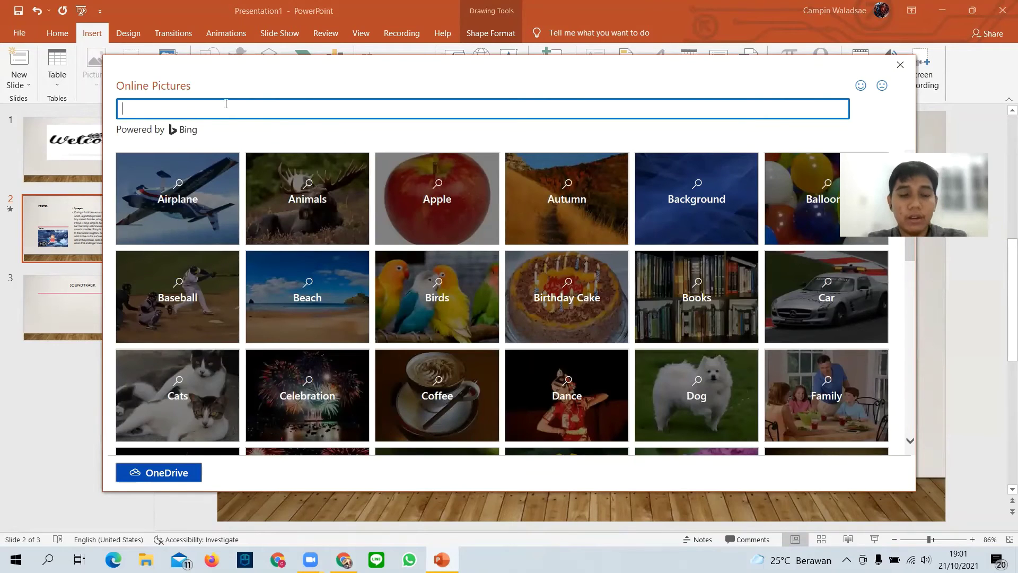
{"action": "type", "text": "ponyo"}
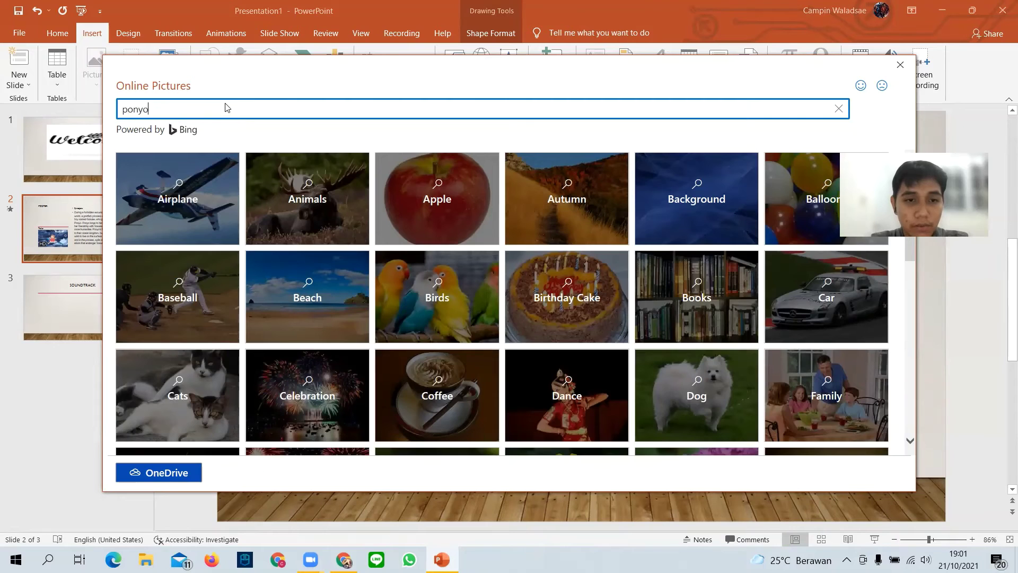
{"action": "key", "text": "Return"}
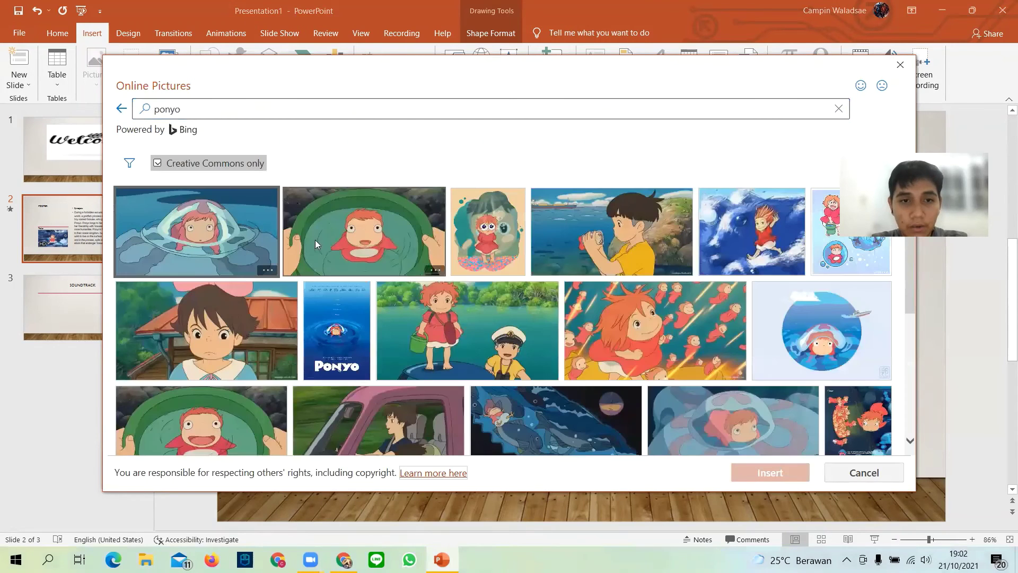
{"action": "left_click", "coordinate": [340, 309]}
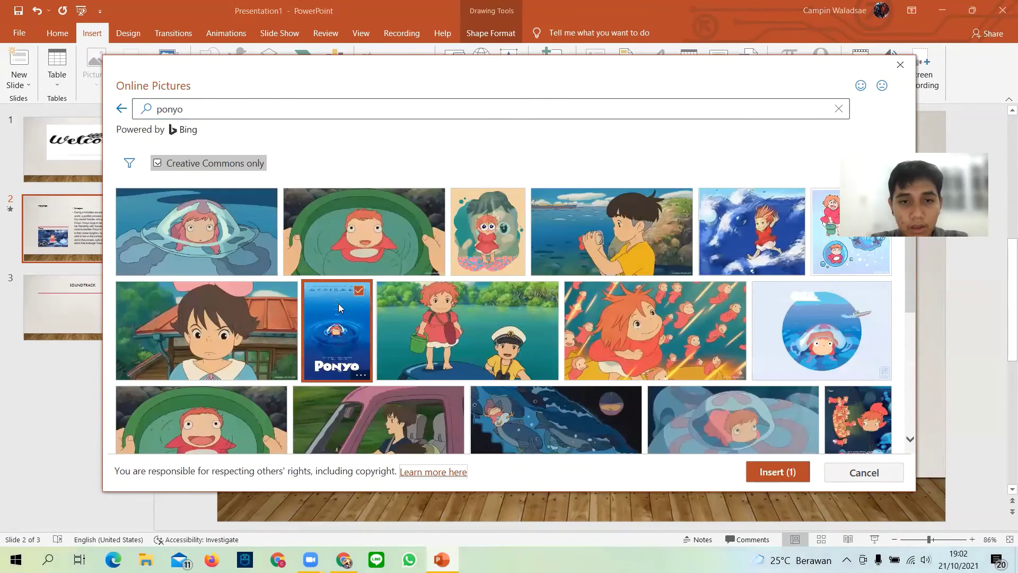
{"action": "left_click", "coordinate": [405, 312]}
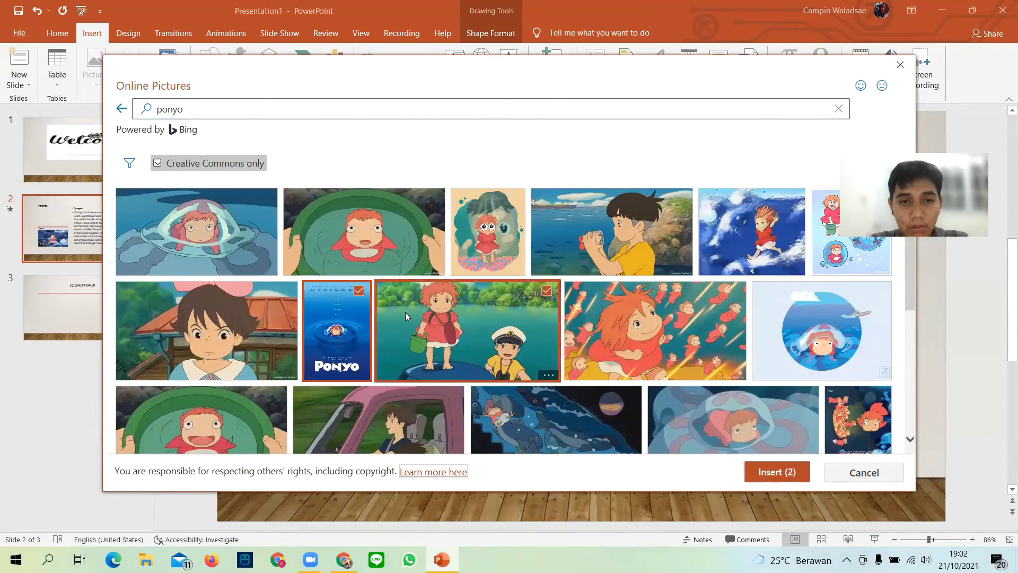
{"action": "left_click", "coordinate": [463, 323]}
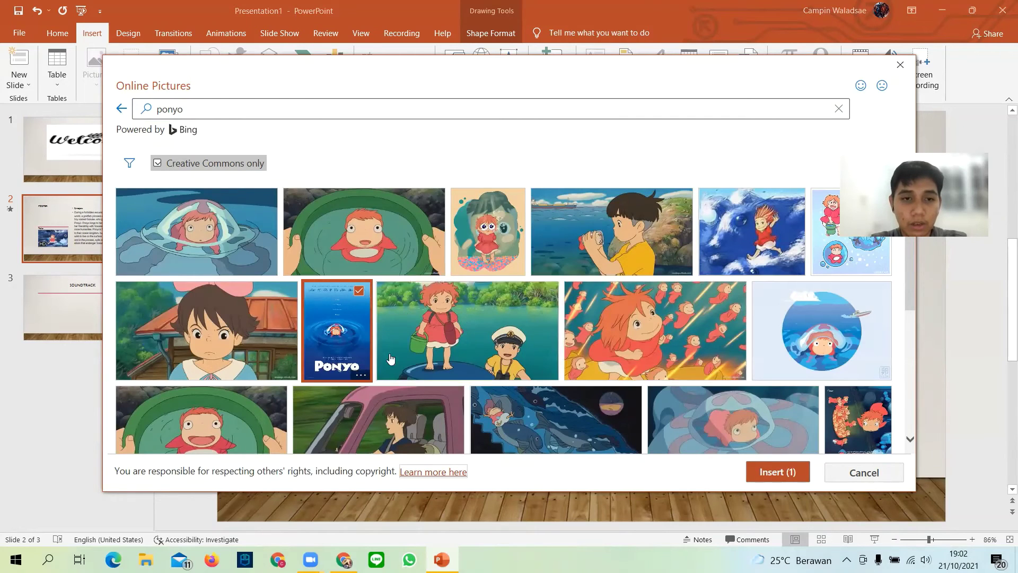
{"action": "left_click", "coordinate": [782, 477]}
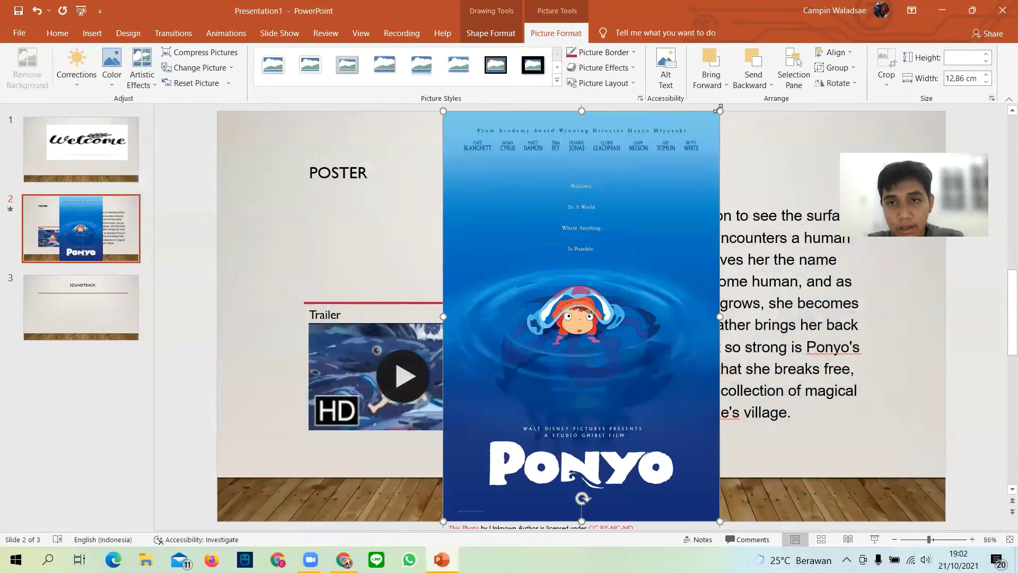
Step: Shrink the Ponyo poster to fit the POSTER area above the trailer
{"action": "left_click_drag", "start_coordinate": [718, 111], "coordinate": [441, 171]}
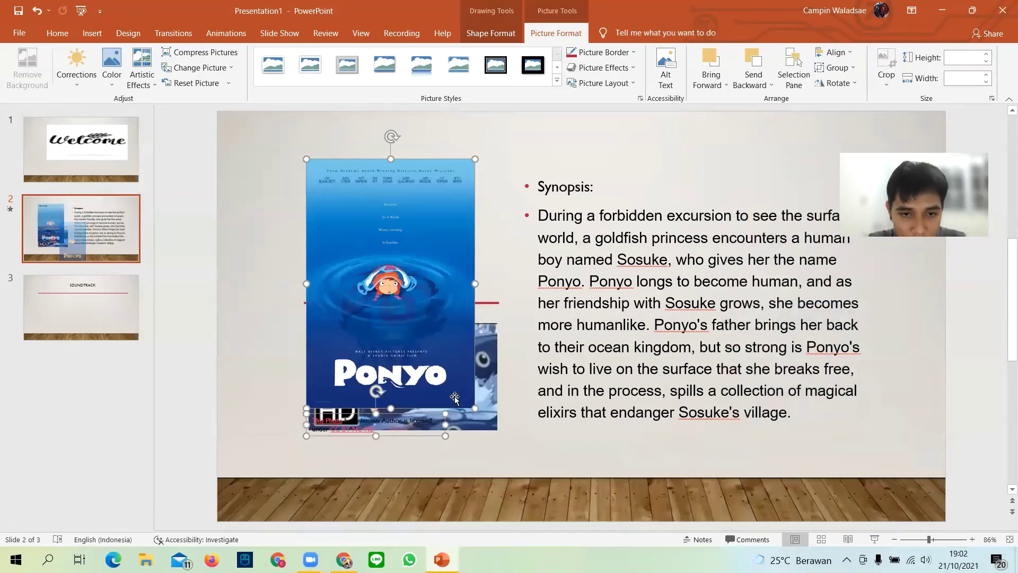
{"action": "key", "text": "Delete"}
{"action": "key", "text": "ctrl+z"}
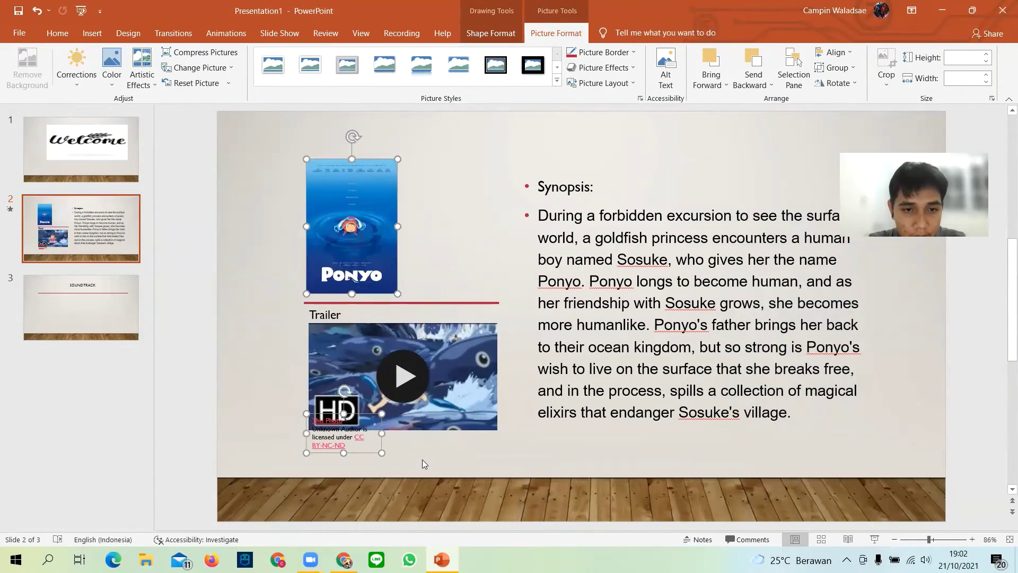
{"action": "left_click", "coordinate": [422, 461]}
Step: Move the CC BY-NC-ND photo credit caption beside the poster and widen its box
{"action": "left_click", "coordinate": [363, 438]}
{"action": "mouse_move", "coordinate": [363, 438]}
{"action": "left_mouse_down"}
{"action": "mouse_move", "coordinate": [472, 193]}
{"action": "mouse_move", "coordinate": [430, 166]}
{"action": "mouse_move", "coordinate": [454, 155]}
{"action": "left_mouse_up"}
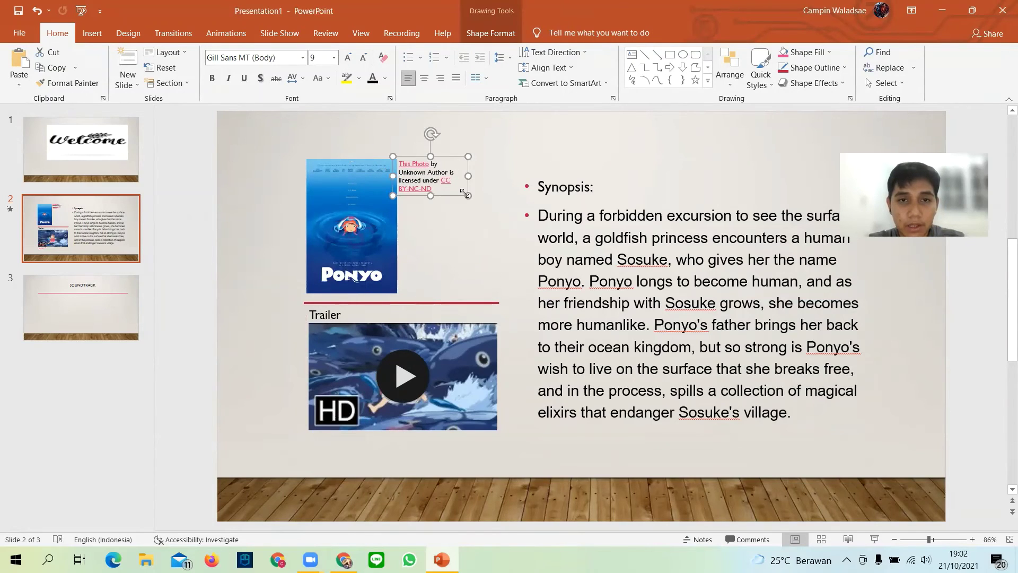
{"action": "left_click_drag", "start_coordinate": [466, 193], "coordinate": [472, 196]}
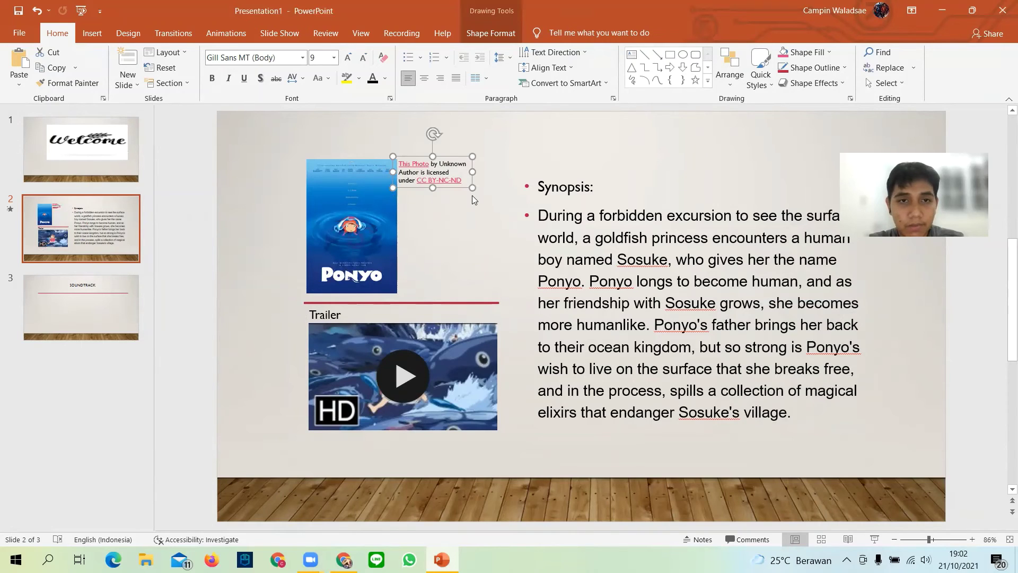
{"action": "left_click", "coordinate": [405, 215]}
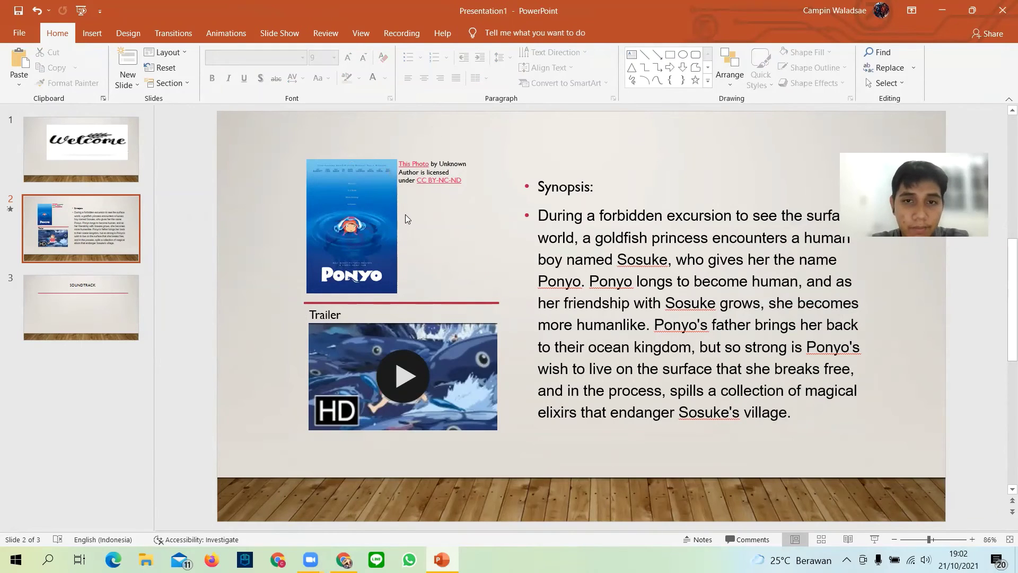
Step: Insert the 'Ponyo on the Cliff by the Sea' song on slide 3 below the red line, then return to slide 2
{"action": "left_click", "coordinate": [104, 297]}
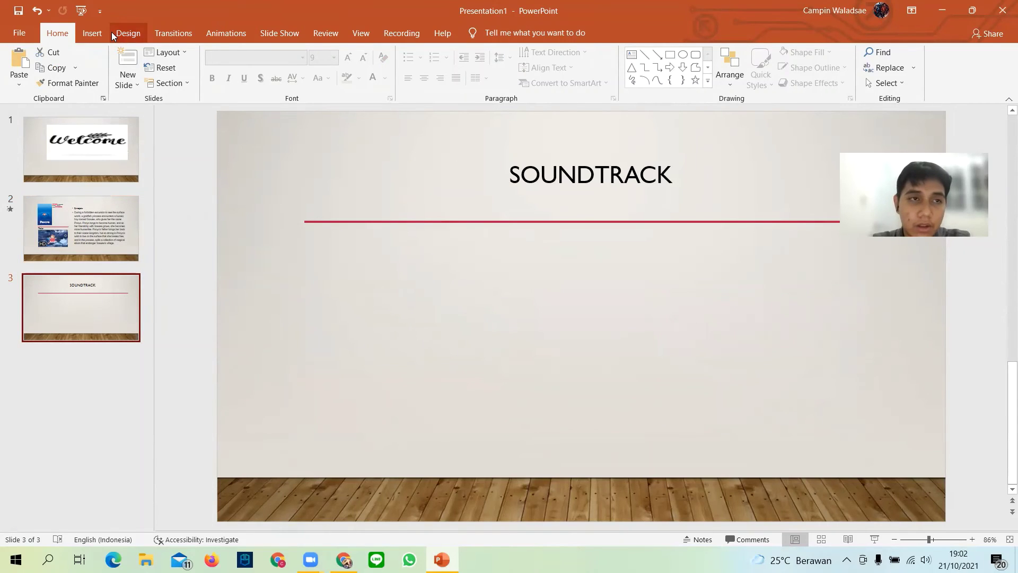
{"action": "left_click", "coordinate": [93, 34]}
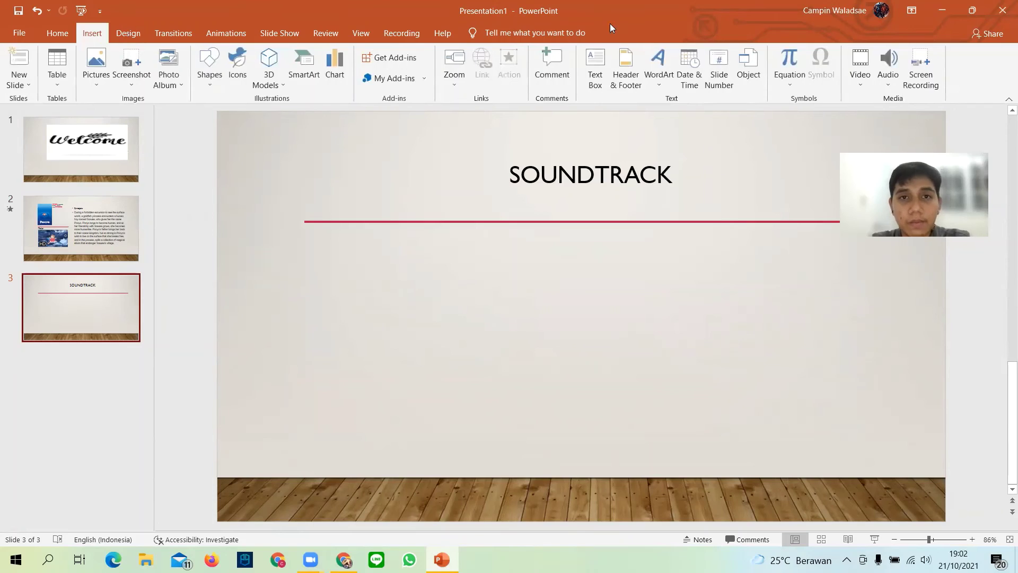
{"action": "left_click", "coordinate": [880, 87]}
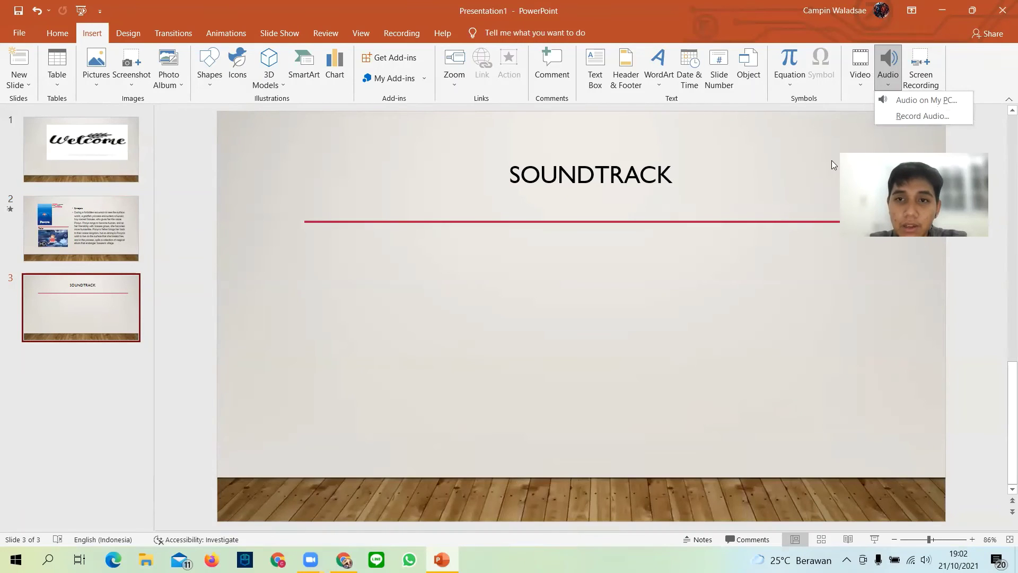
{"action": "left_click", "coordinate": [903, 105]}
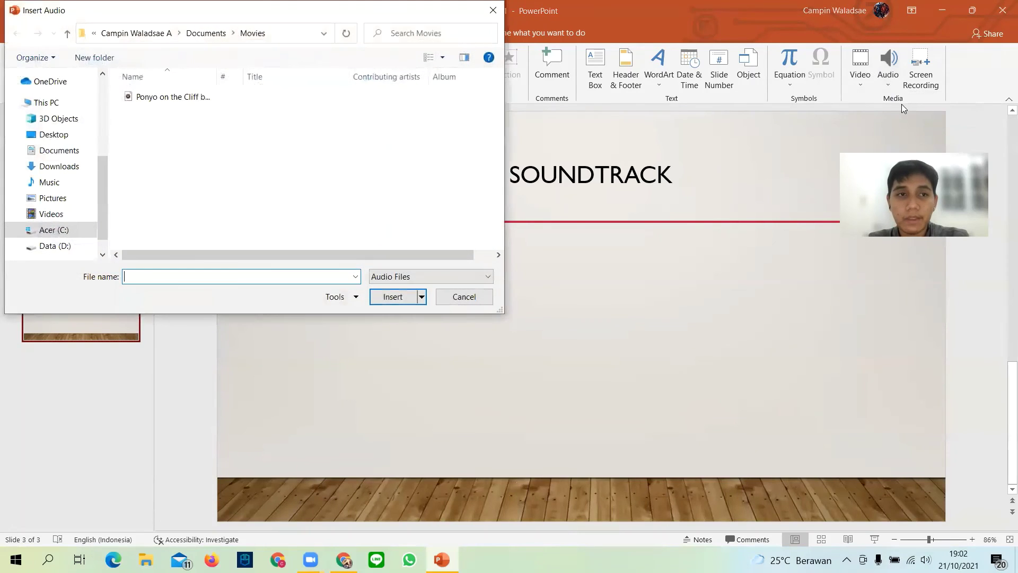
{"action": "left_click", "coordinate": [195, 99]}
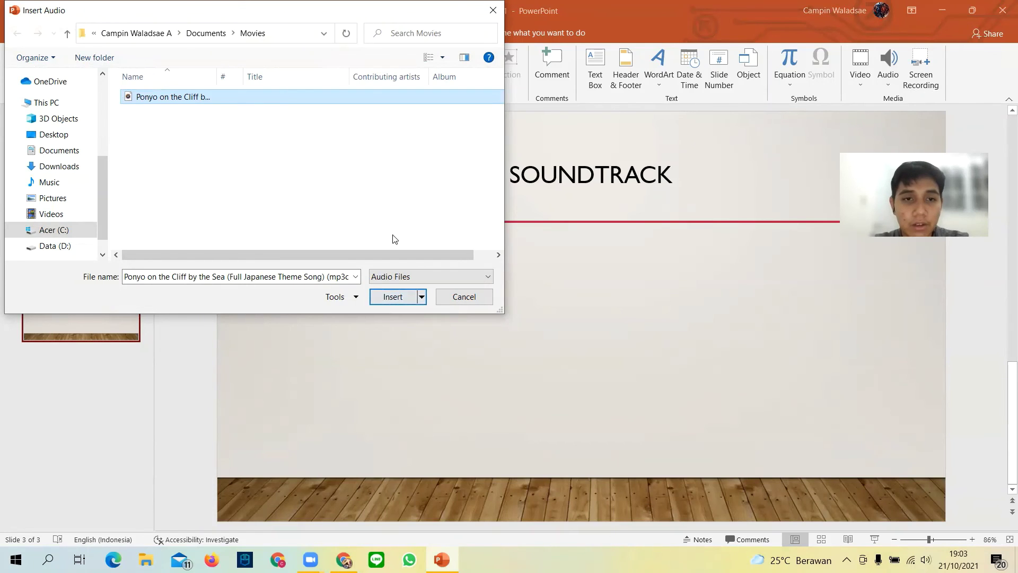
{"action": "left_click", "coordinate": [393, 296]}
{"action": "left_click_drag", "start_coordinate": [582, 313], "coordinate": [324, 237]}
{"action": "left_click", "coordinate": [117, 229]}
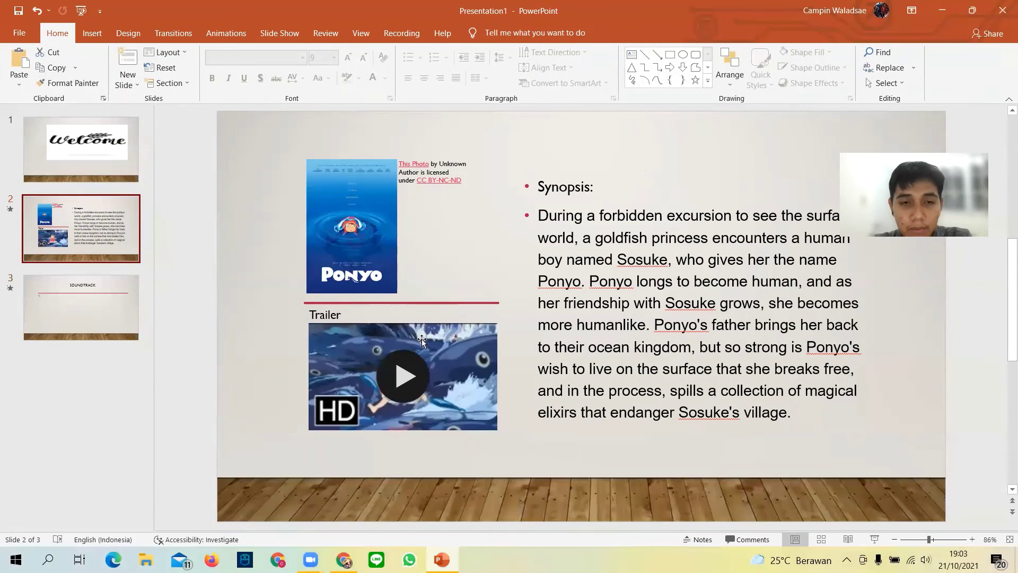
Step: Play and pause the embedded Ponyo trailer, then return to the SOUNDTRACK slide
{"action": "left_click", "coordinate": [409, 374]}
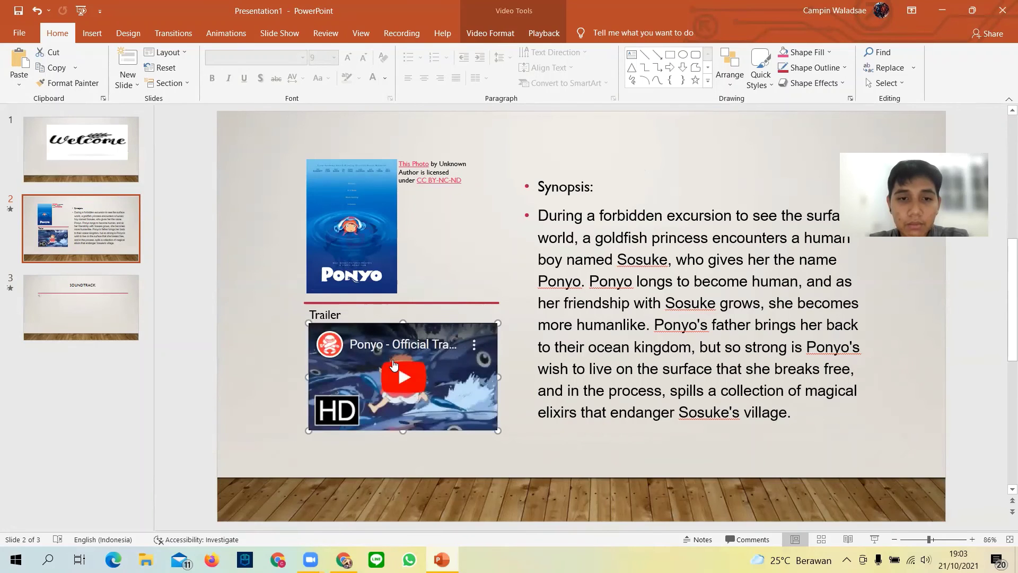
{"action": "left_click", "coordinate": [393, 362]}
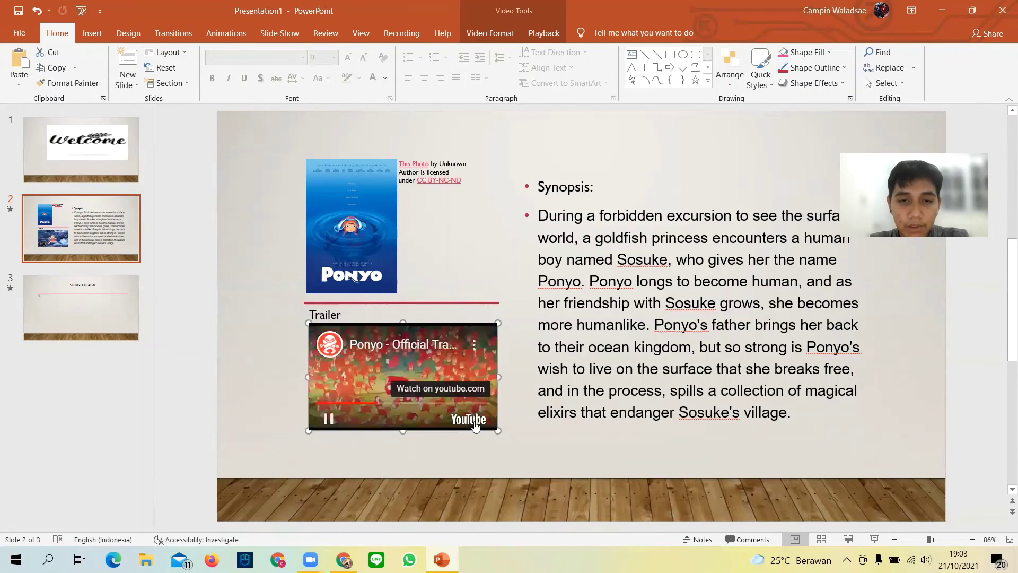
{"action": "left_click", "coordinate": [407, 368]}
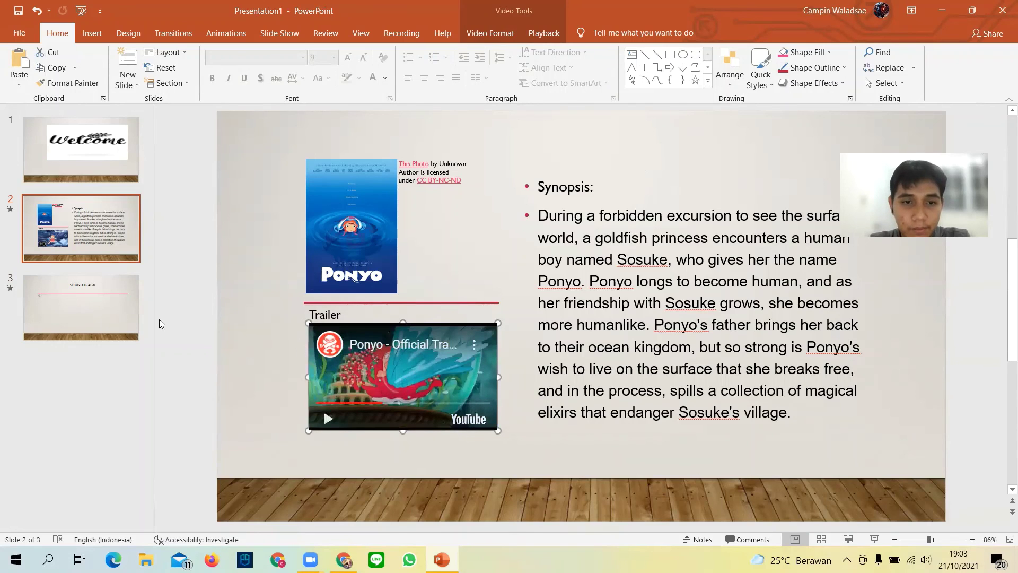
{"action": "left_click", "coordinate": [51, 284]}
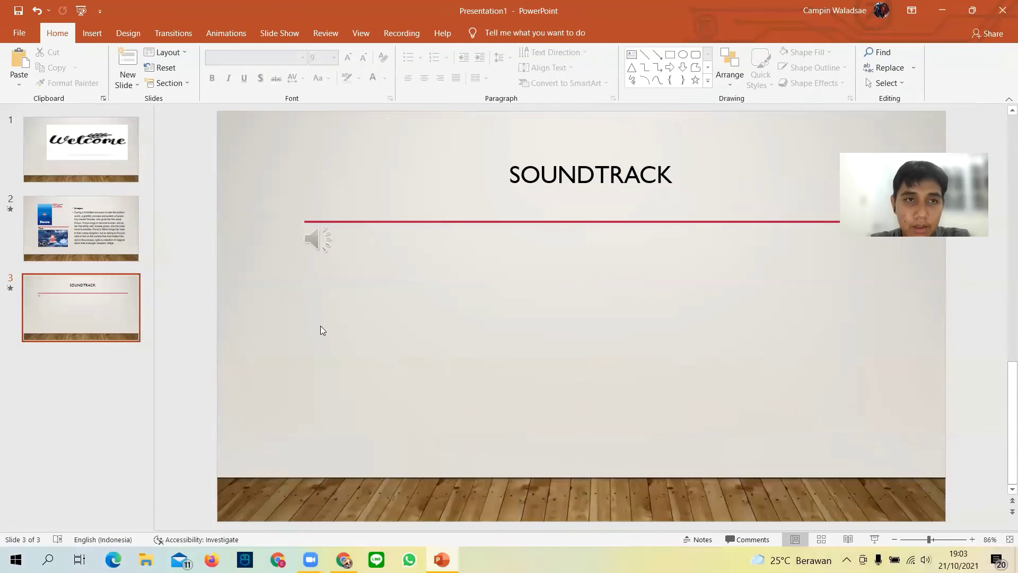
Step: Insert the Ponyo video file from the Movies folder onto the SOUNDTRACK slide
{"action": "left_click", "coordinate": [91, 32]}
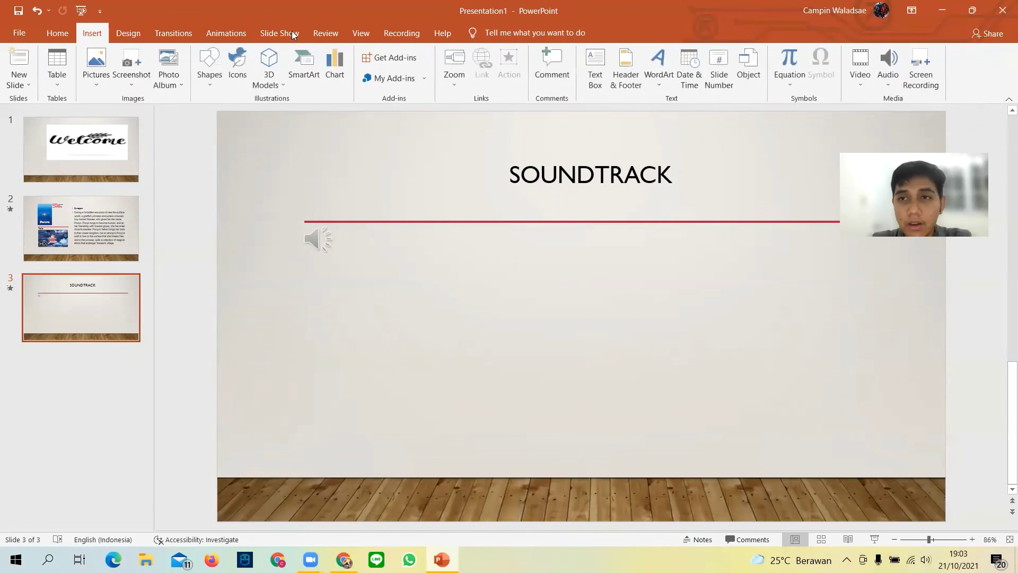
{"action": "left_click", "coordinate": [855, 87]}
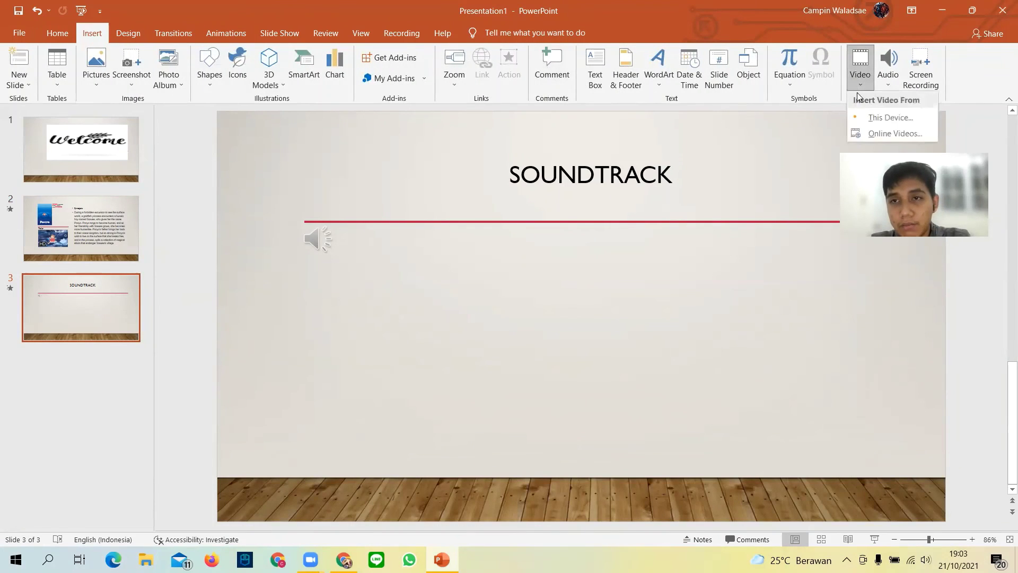
{"action": "left_click", "coordinate": [883, 117]}
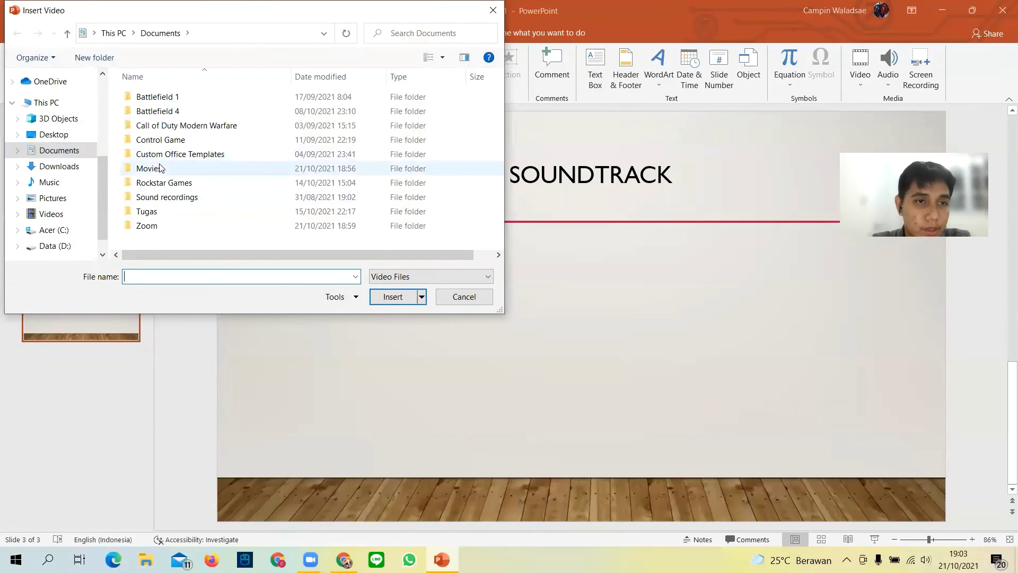
{"action": "double_click", "coordinate": [148, 168]}
{"action": "left_click", "coordinate": [170, 112]}
{"action": "left_click", "coordinate": [393, 296]}
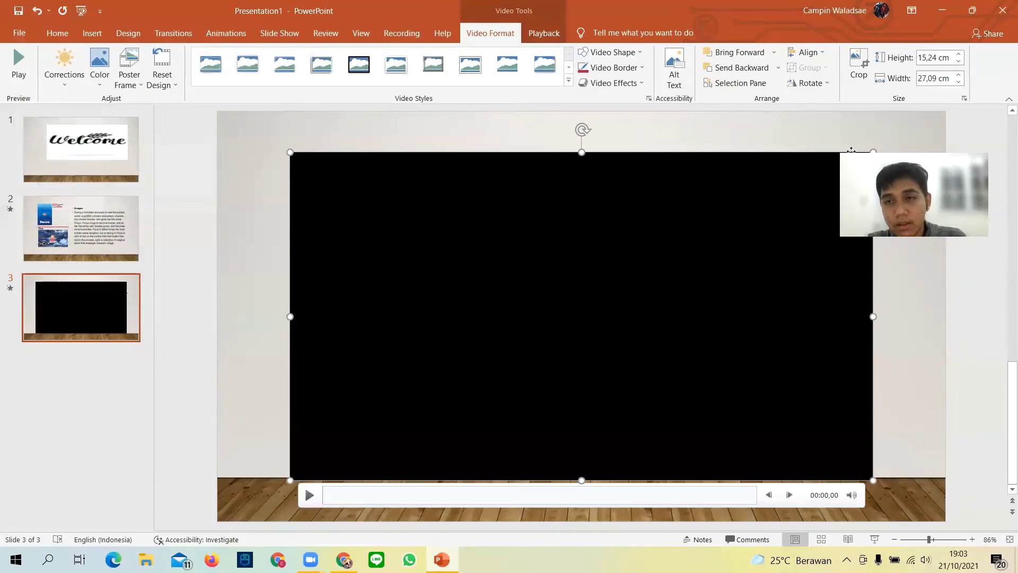
Step: Resize the video to 18,09 × 10,18 cm under the red line and play it
{"action": "left_click_drag", "start_coordinate": [851, 154], "coordinate": [679, 260]}
{"action": "left_click_drag", "start_coordinate": [413, 331], "coordinate": [419, 328]}
{"action": "left_click", "coordinate": [314, 493]}
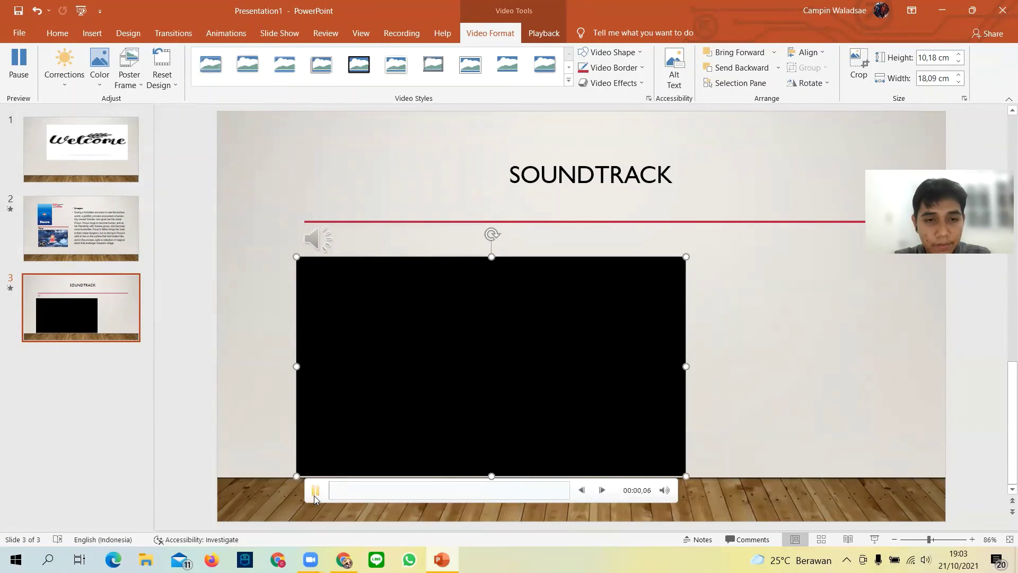